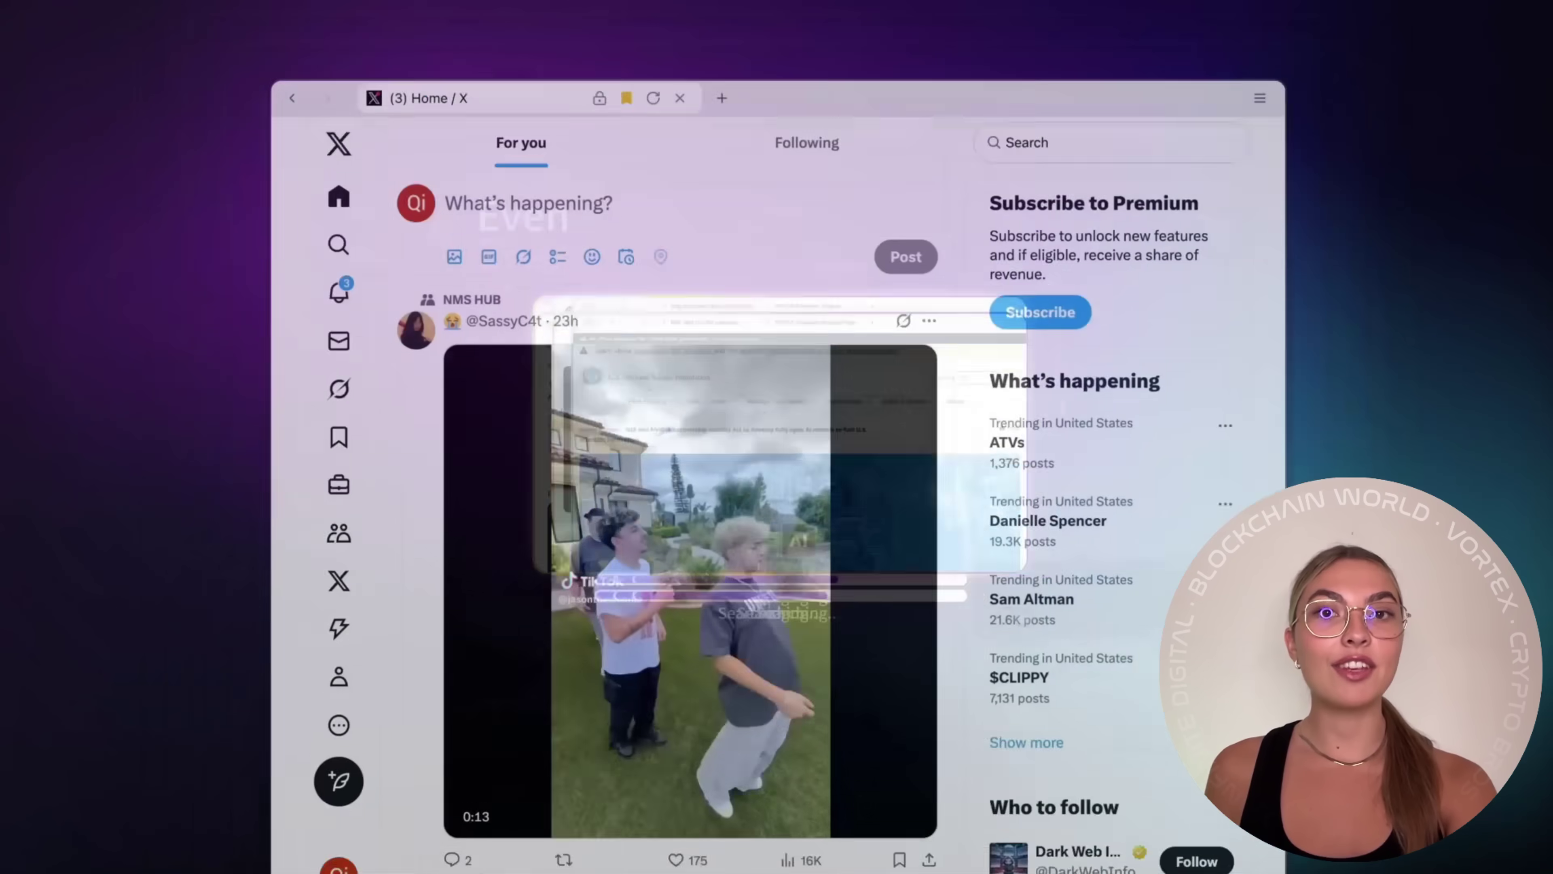
scroll(691, 550, down, 10)
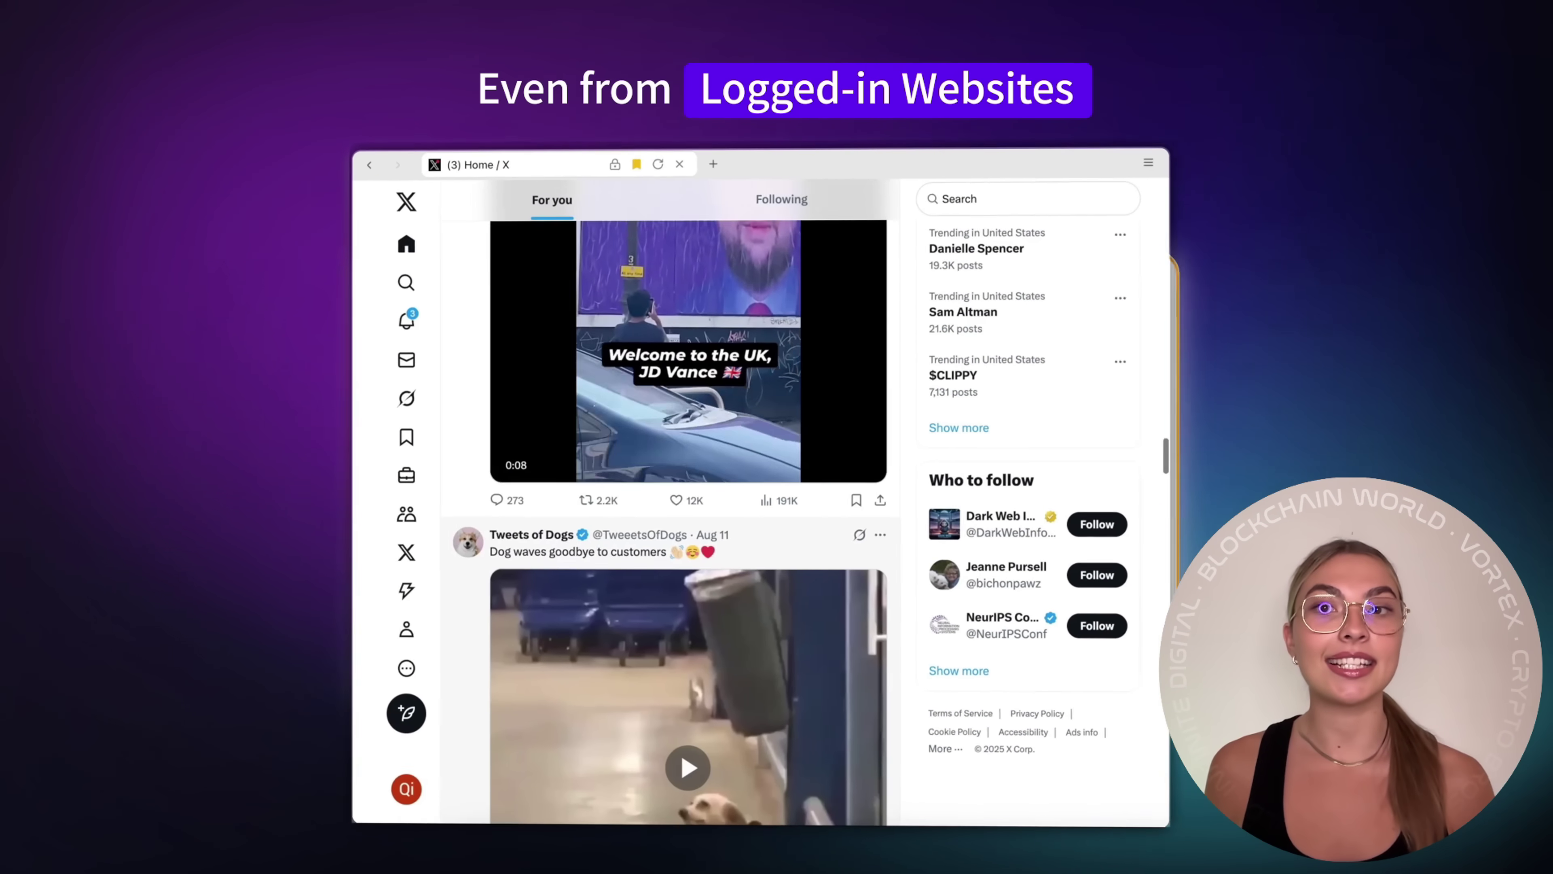
scroll(688, 520, down, 10)
scroll(562, 520, down, 10)
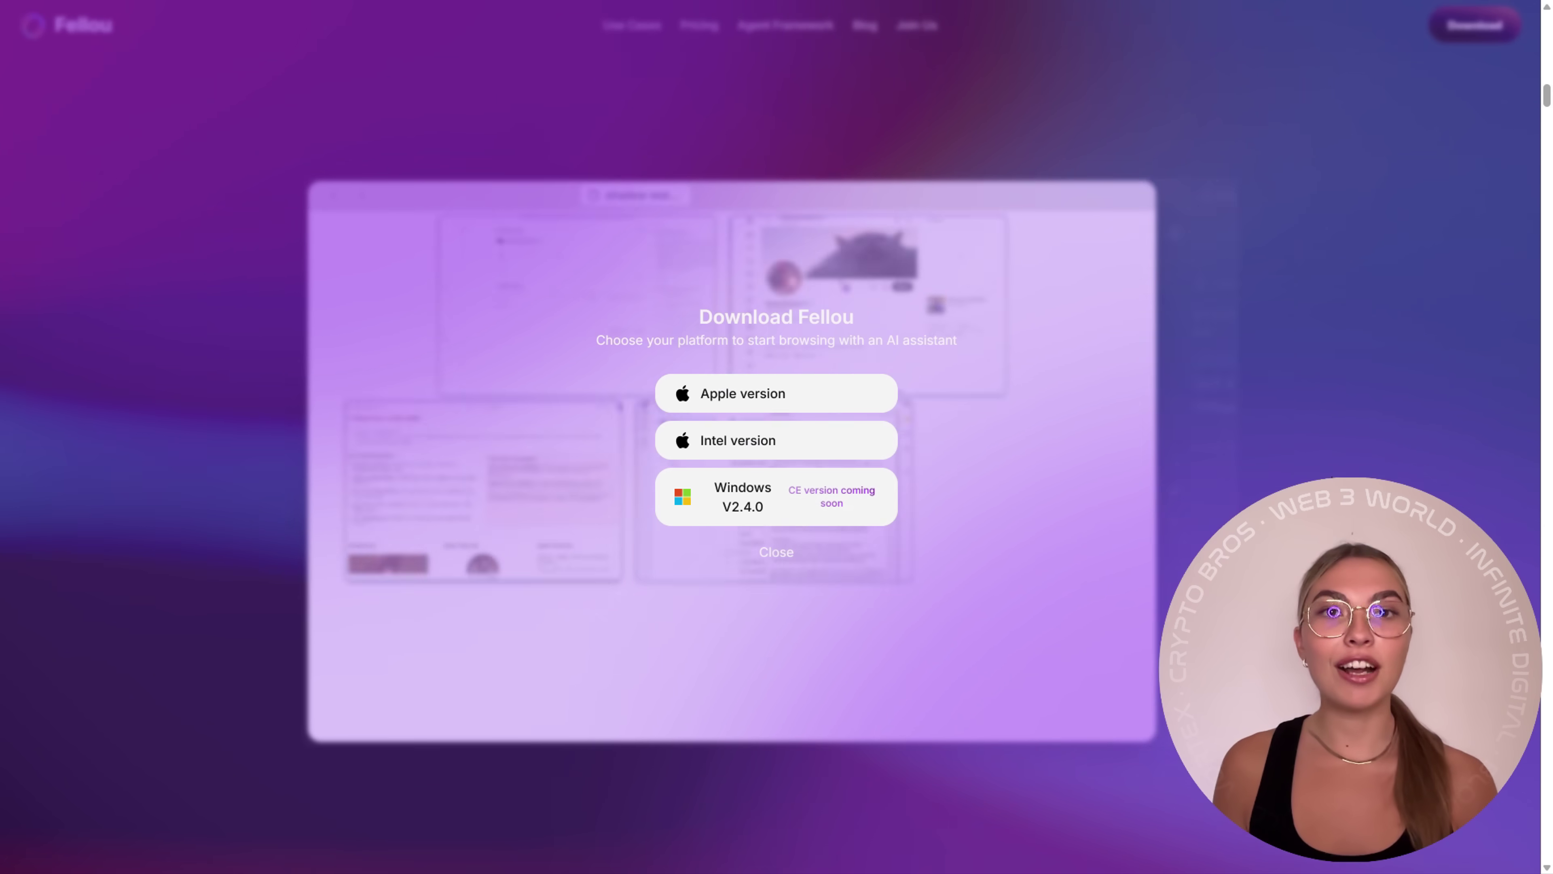
scroll(777, 428, down, 5)
scroll(777, 429, down, 10)
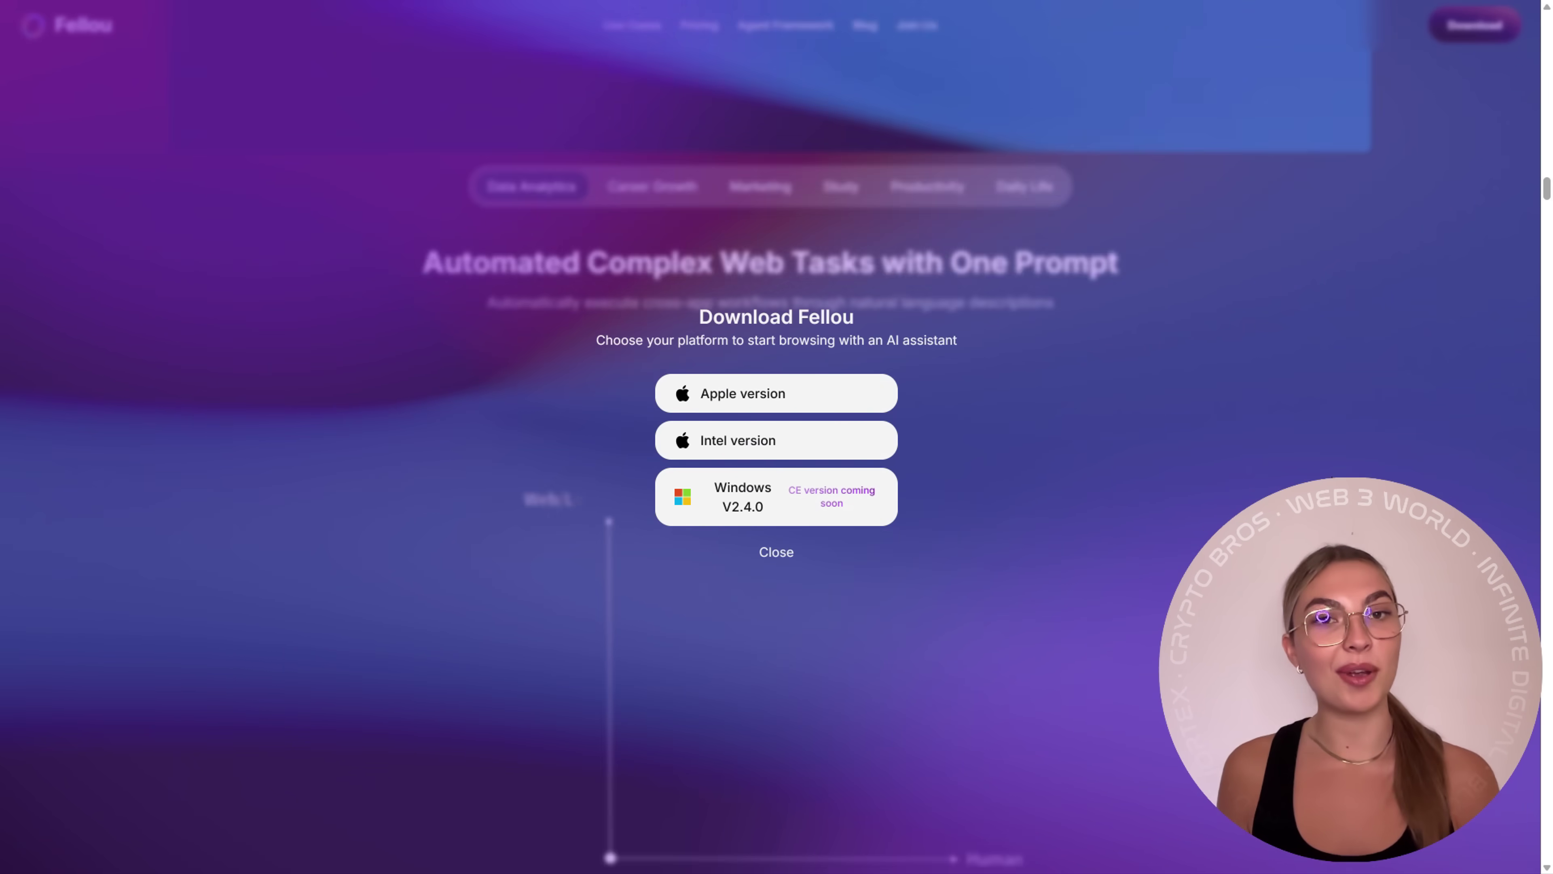
scroll(777, 428, down, 10)
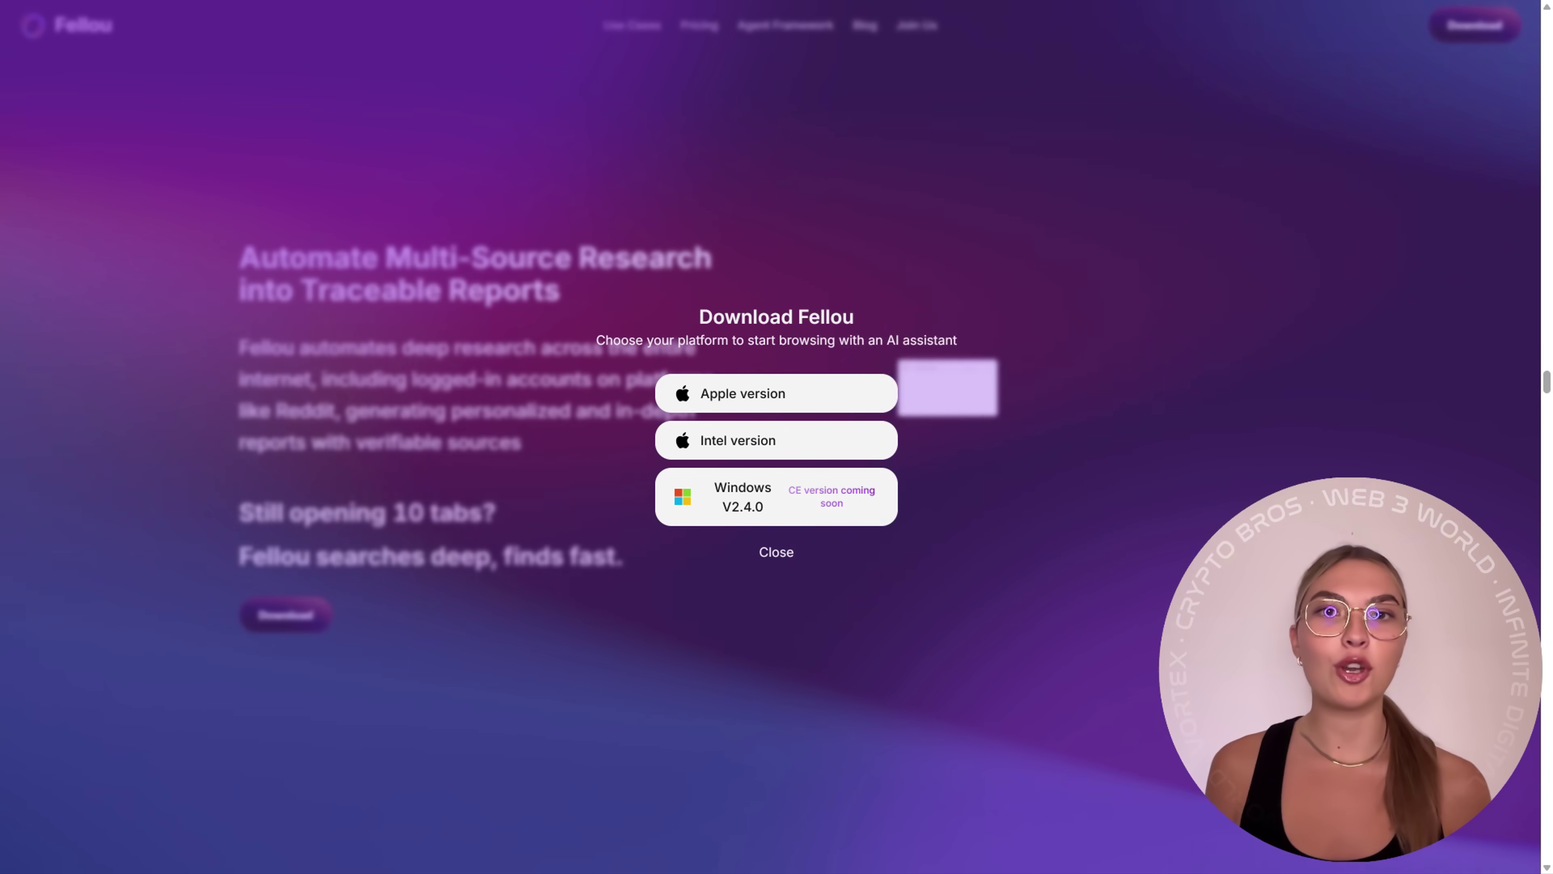
scroll(777, 428, down, 4)
scroll(962, 430, down, 5)
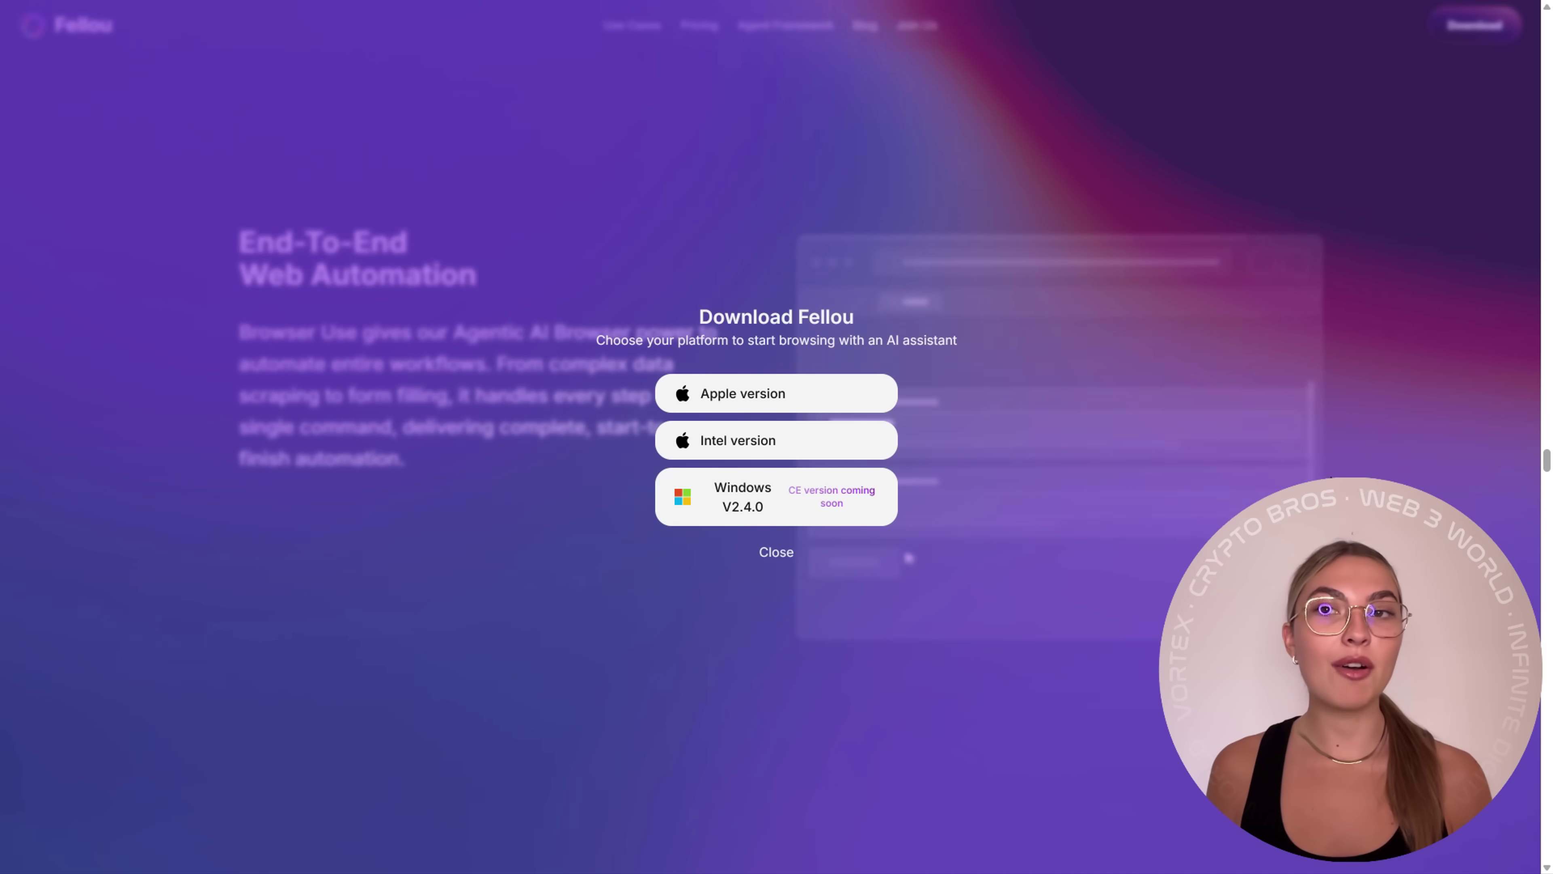
scroll(1328, 476, down, 2)
scroll(1328, 476, down, 5)
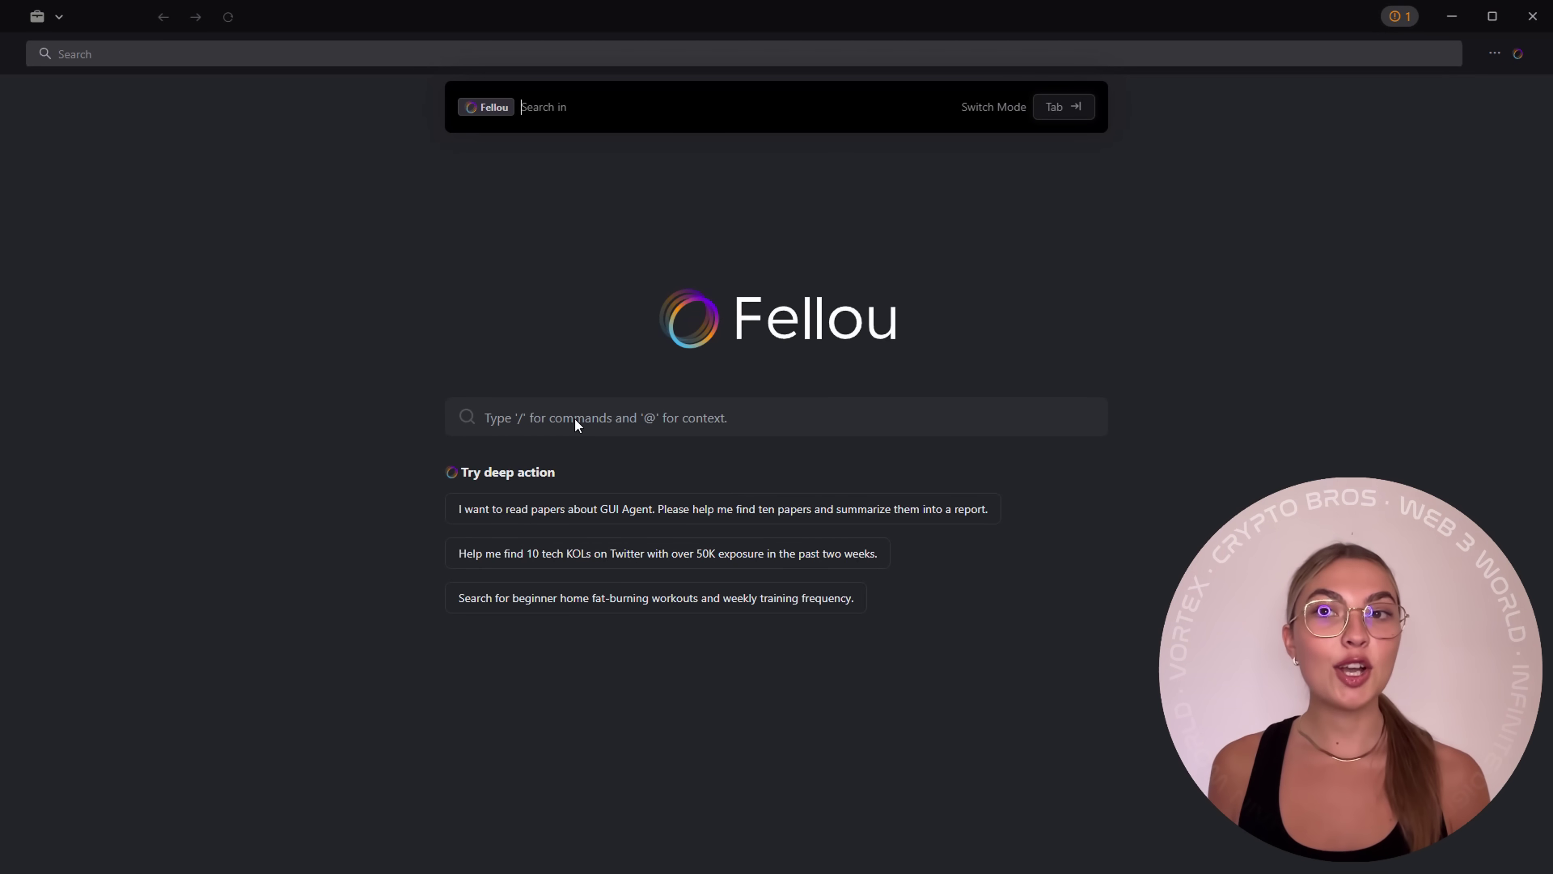
Ask the Fellou assistant to 'summarize etheruem whitepaper'
text(summarize etheruem whitepap)
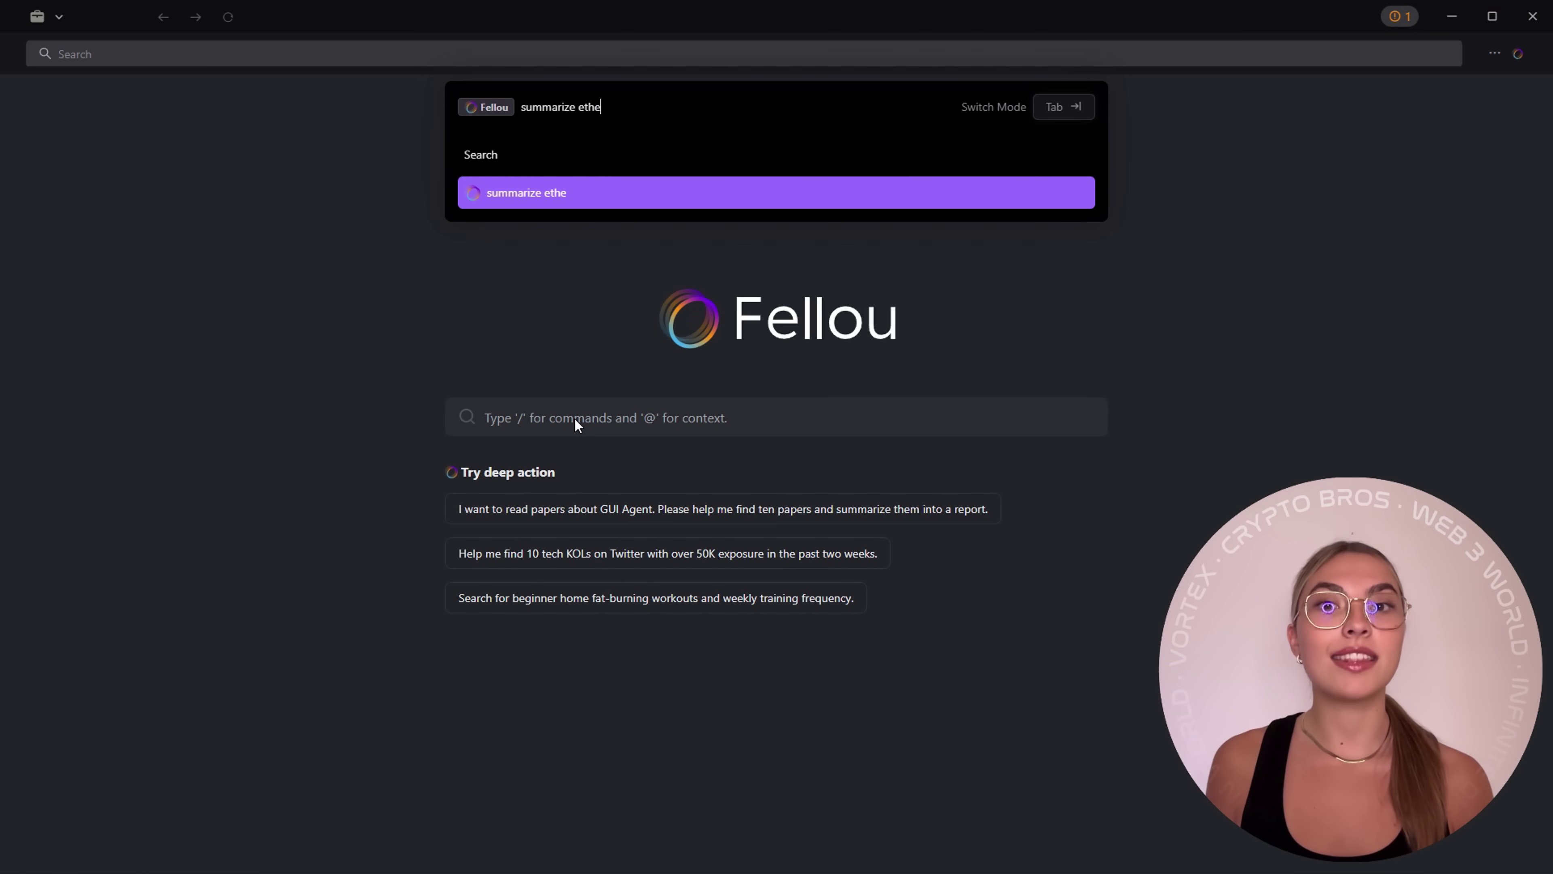
text(er)
key(Return)
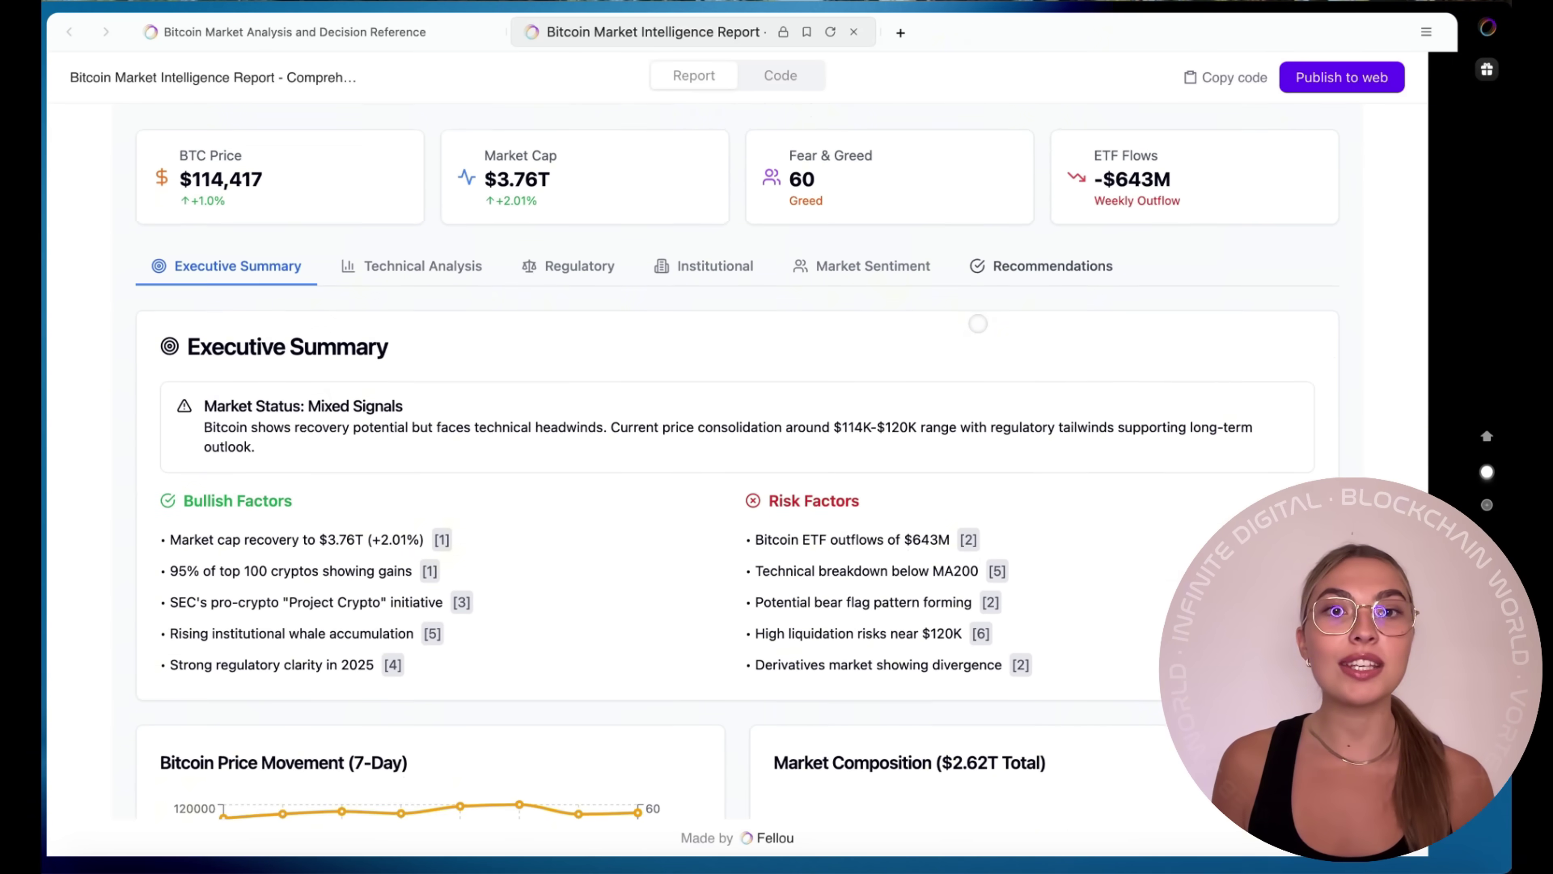
Show the Bitcoin report's Technical Analysis section and read down through the following sections
click(458, 443)
scroll(457, 440, down, 5)
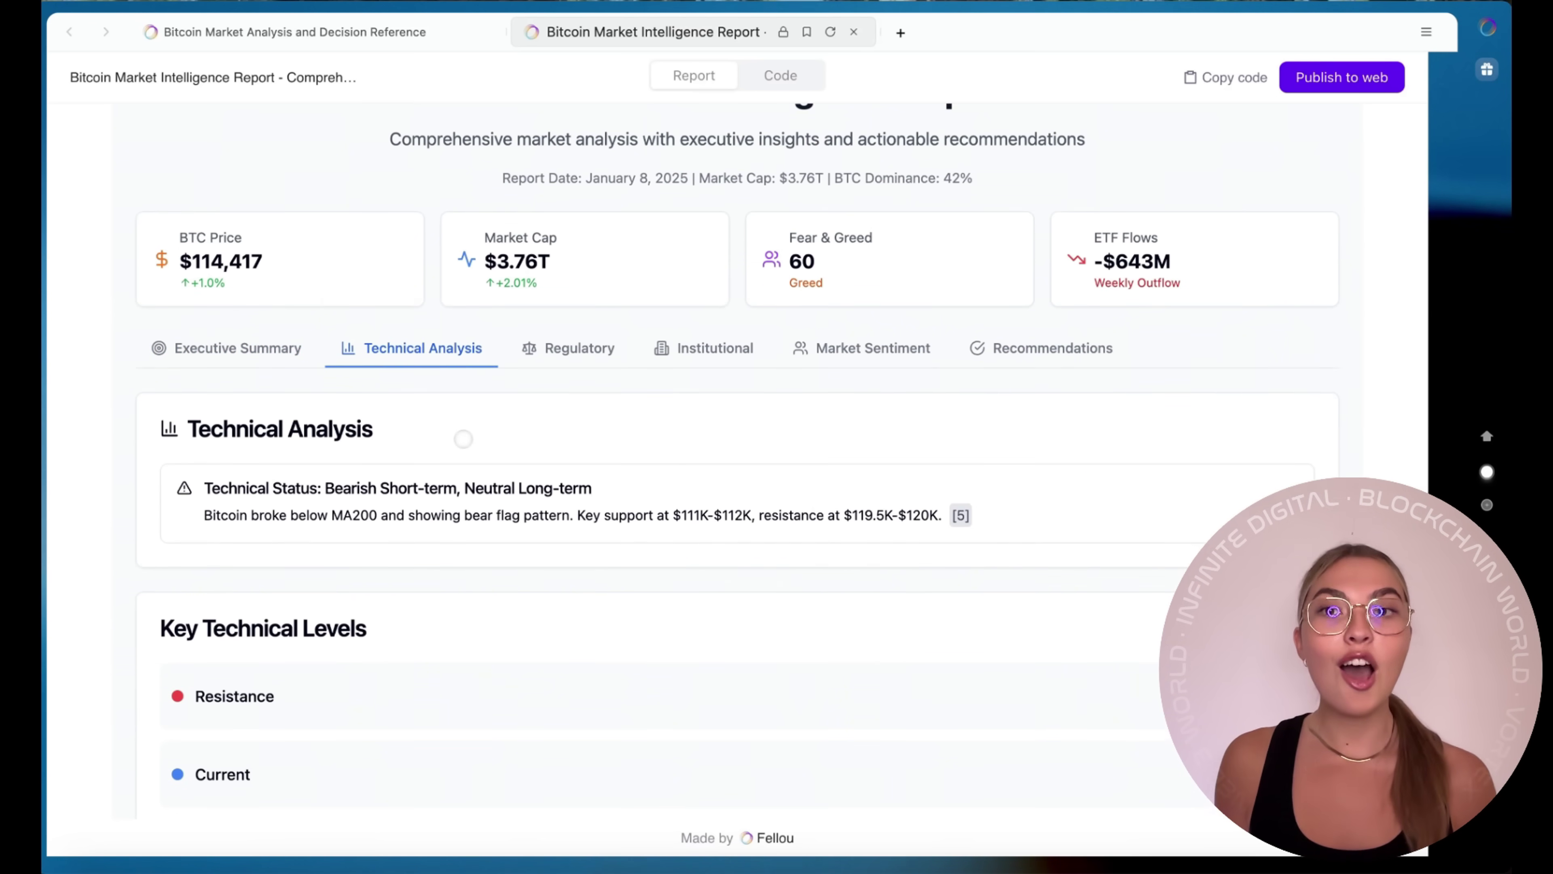
scroll(458, 440, down, 6)
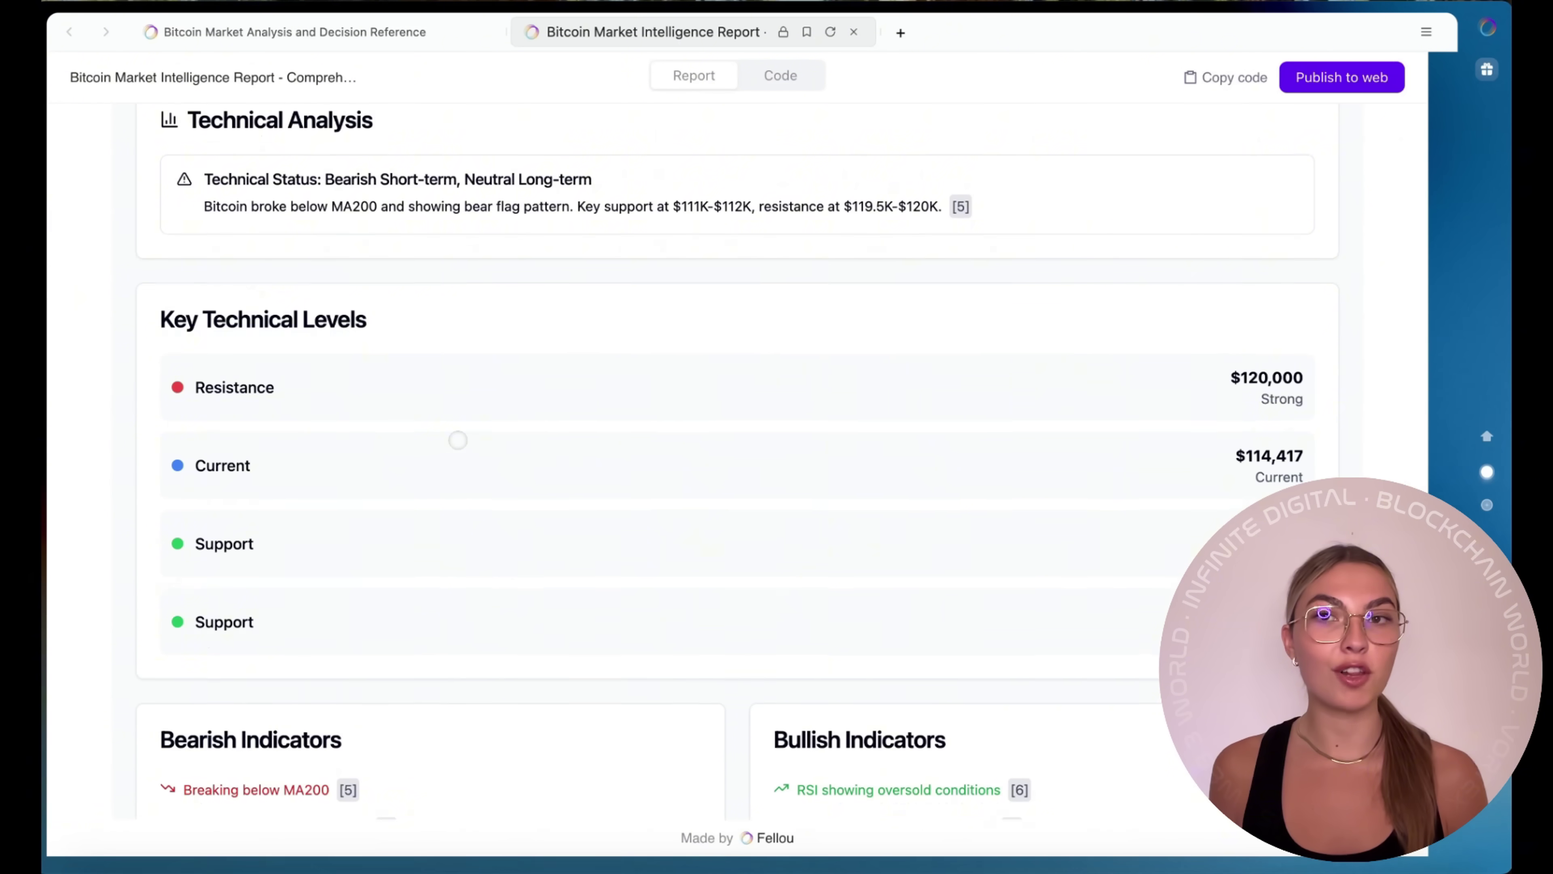
scroll(458, 440, down, 1)
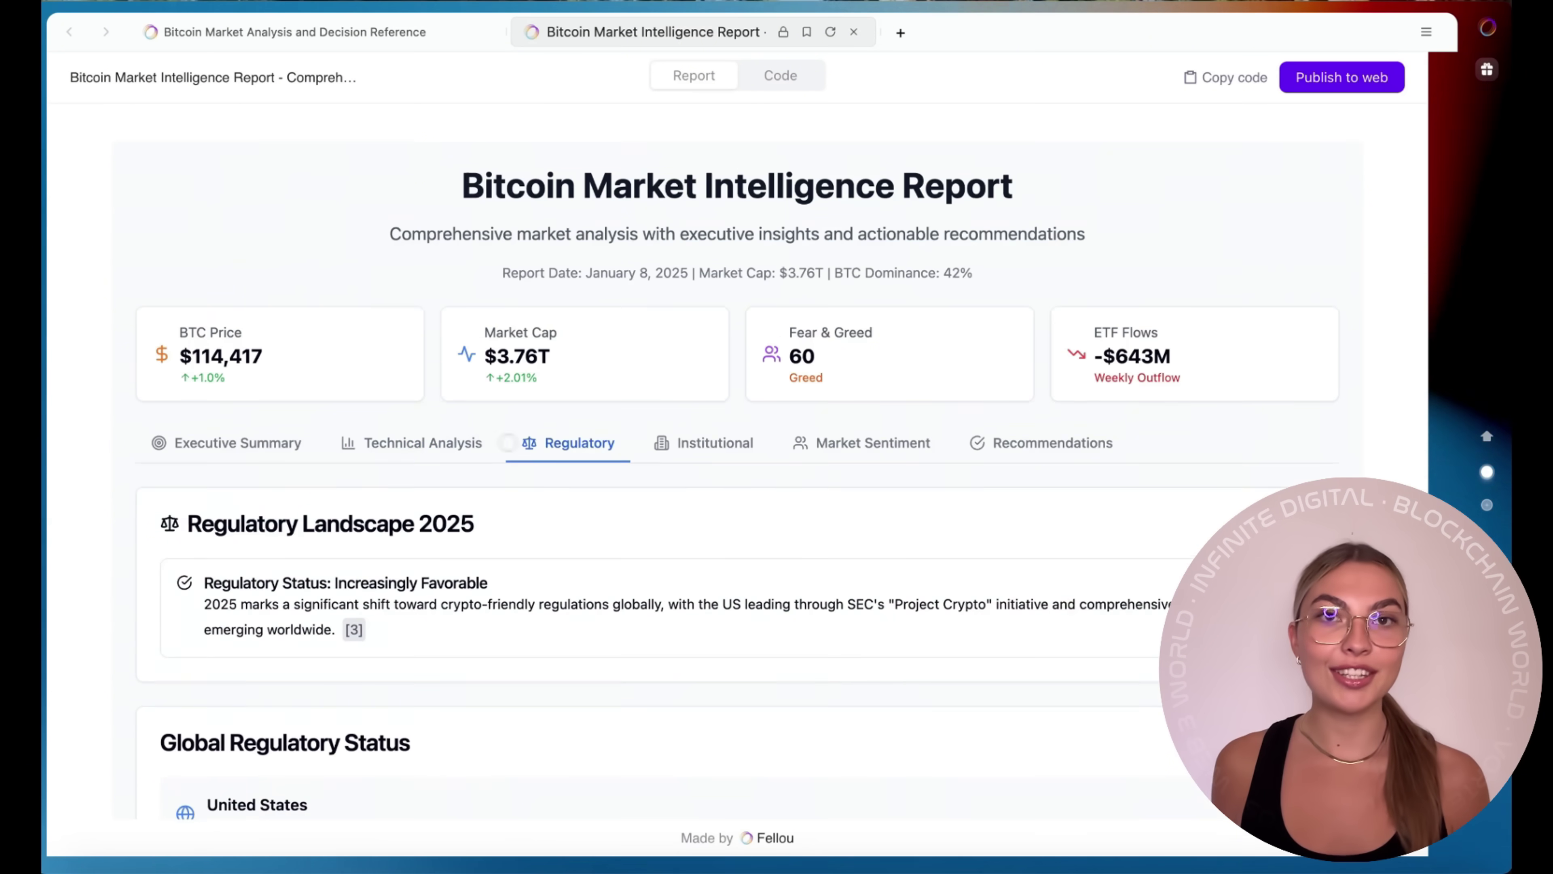
scroll(541, 444, down, 4)
scroll(550, 444, down, 4)
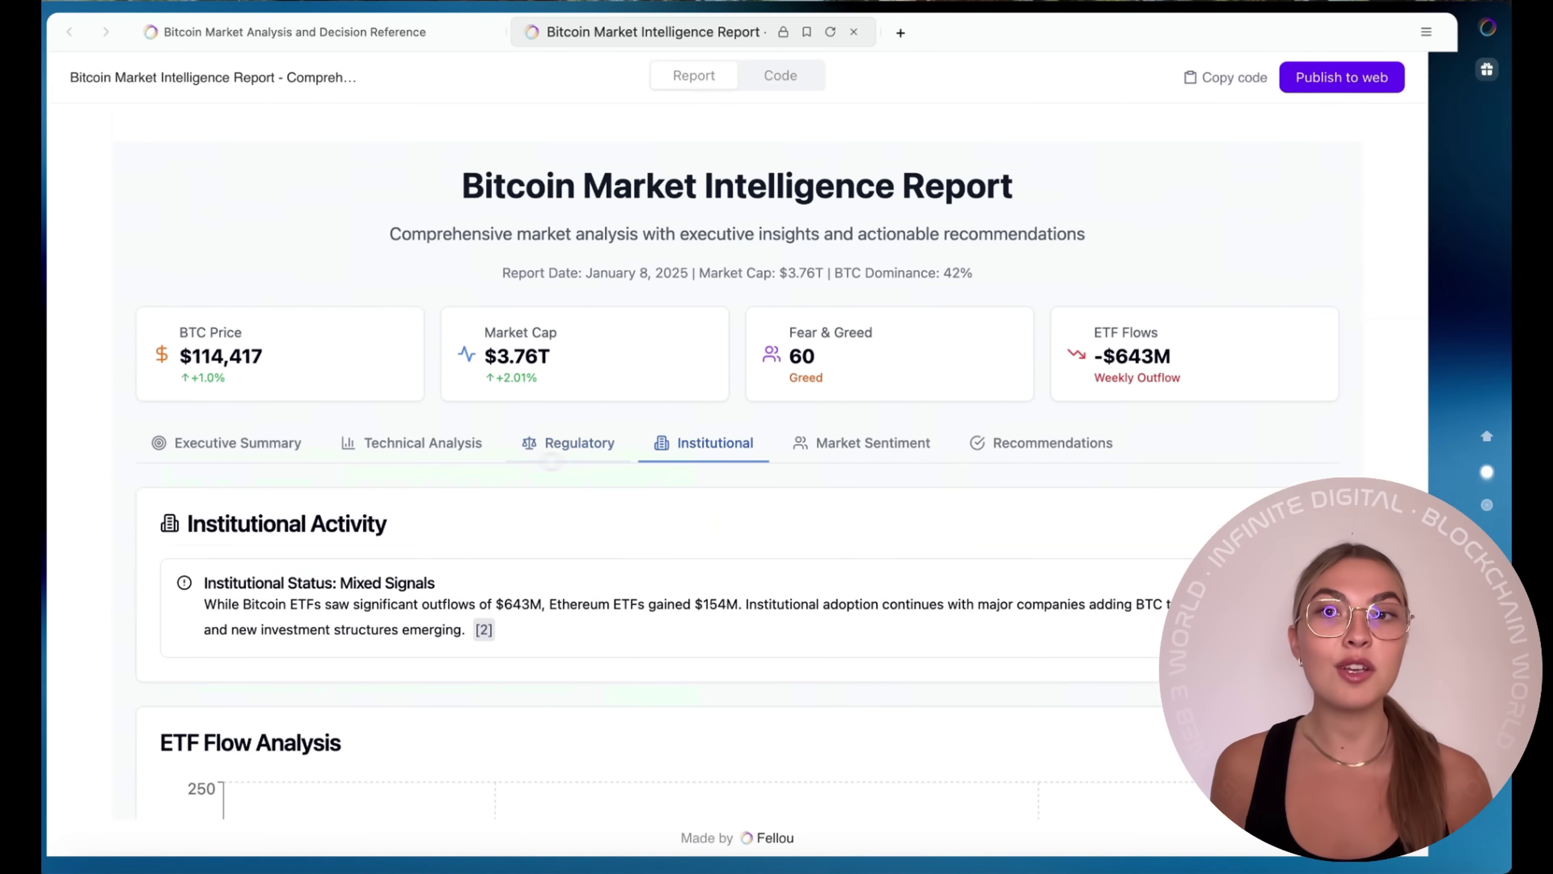
scroll(700, 449, down, 5)
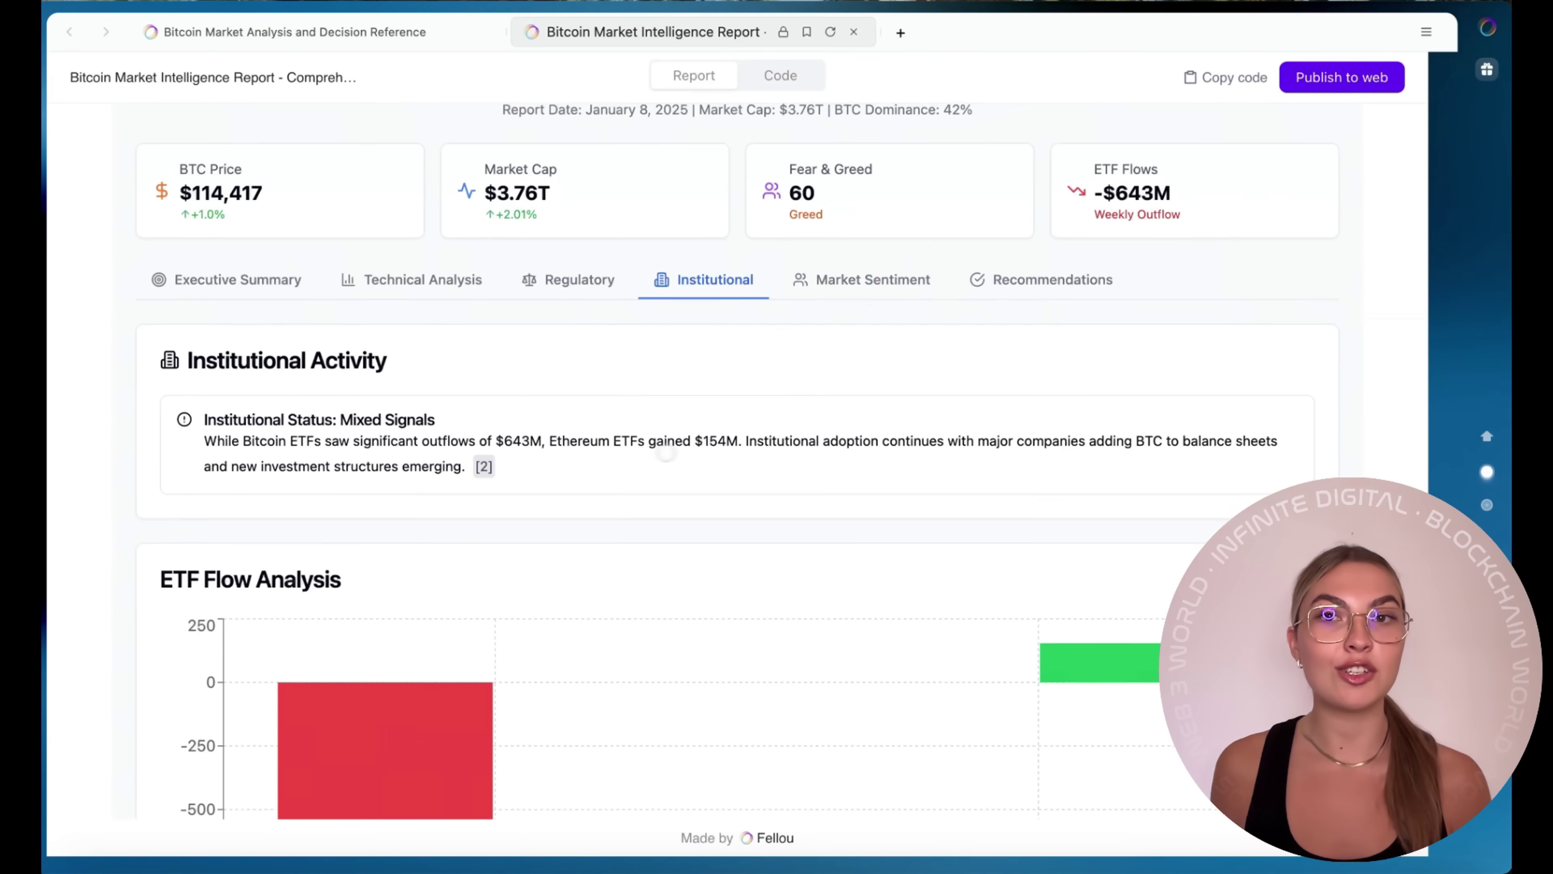
mouse_move(789, 550)
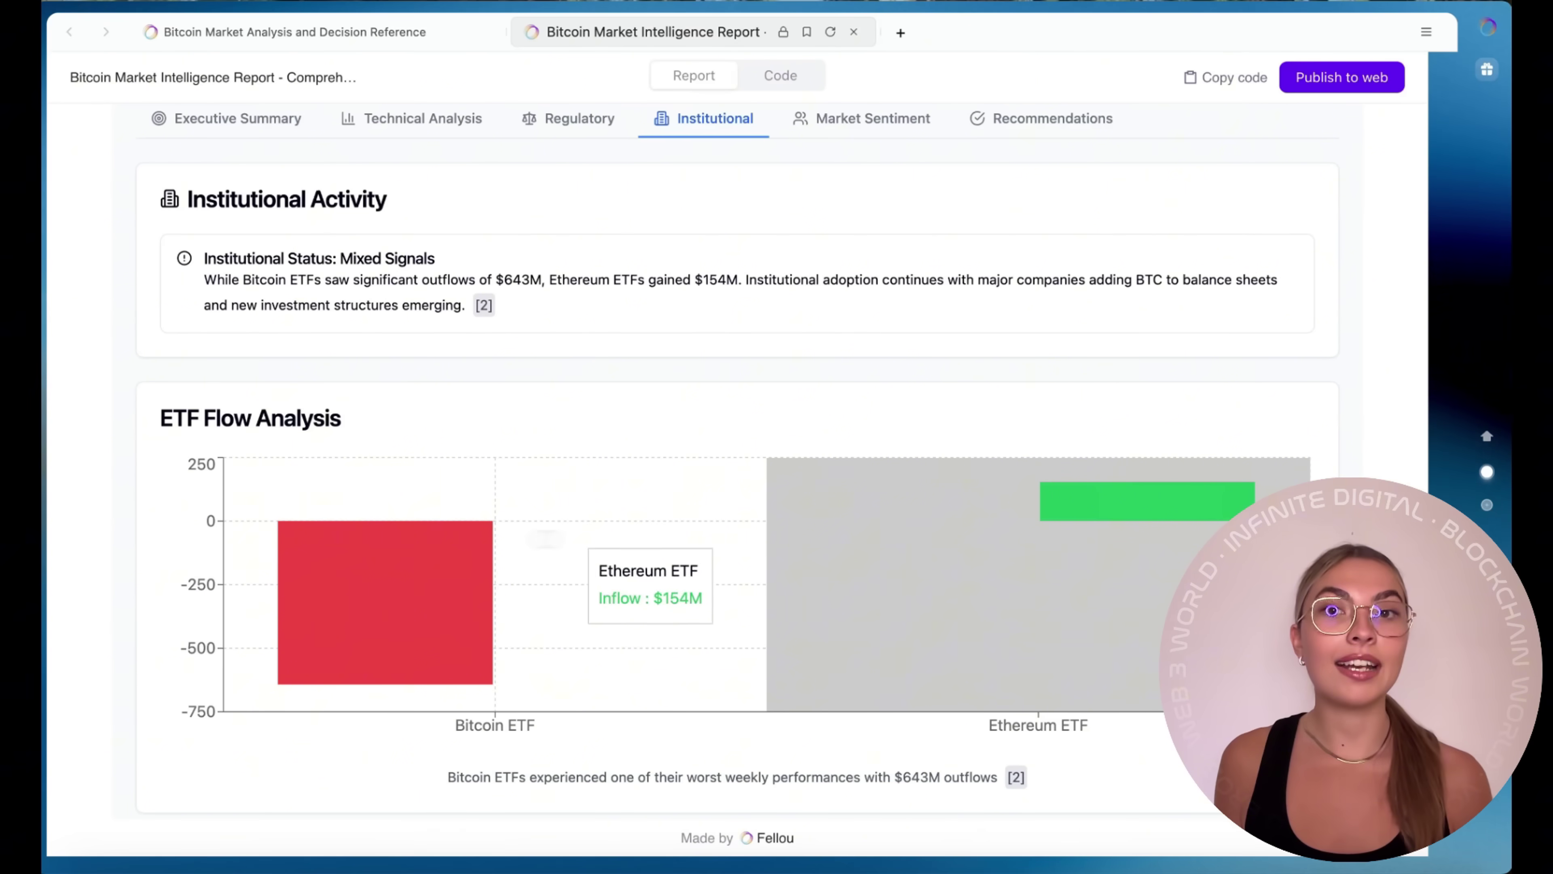
scroll(916, 530, down, 8)
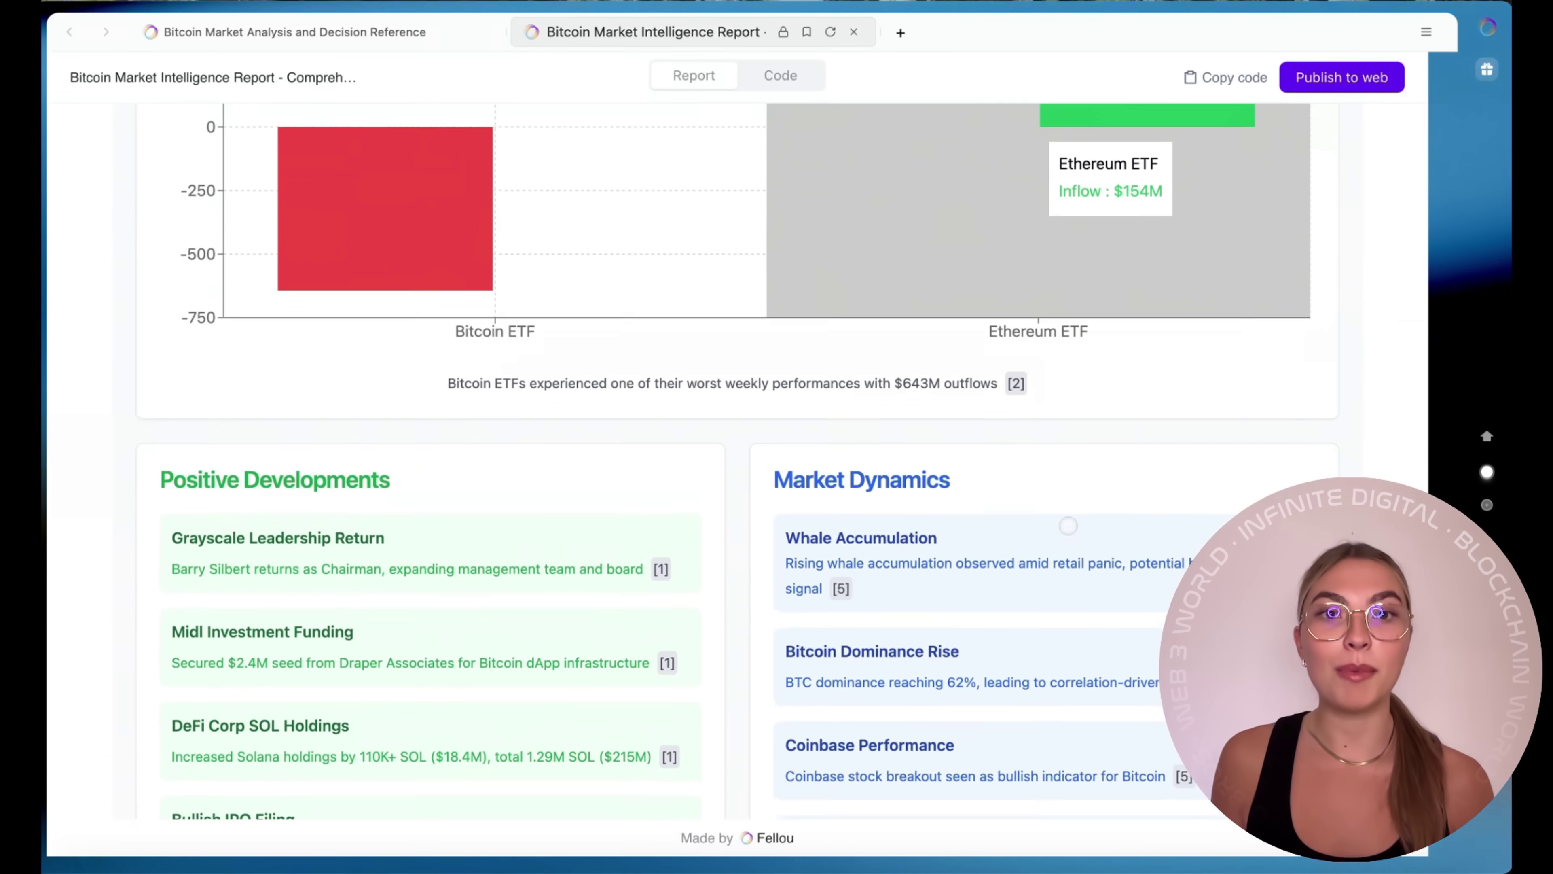
scroll(1068, 525, down, 3)
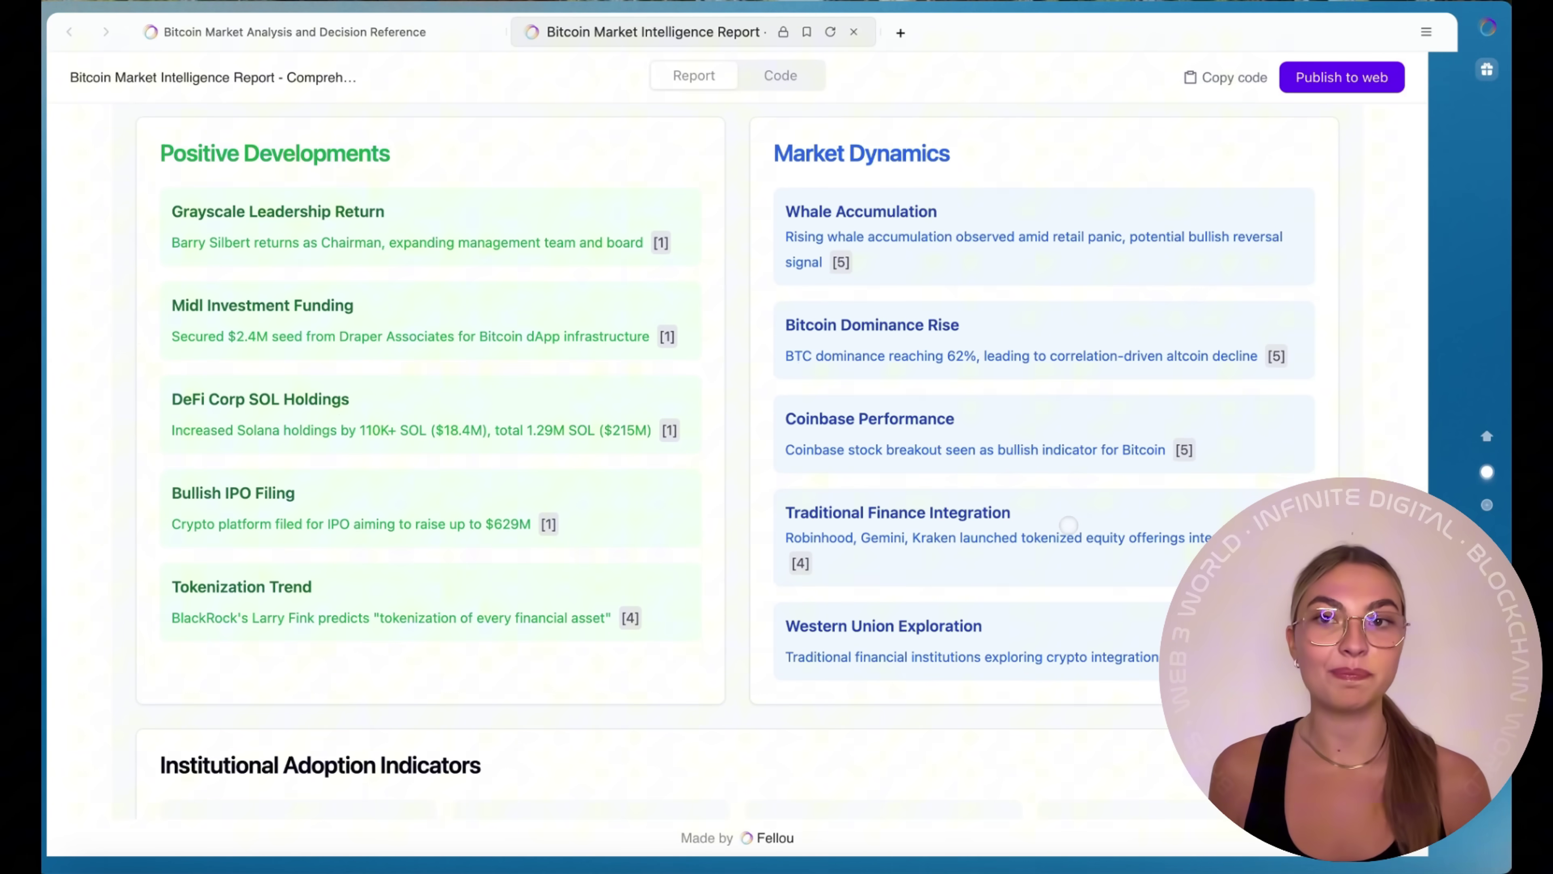
scroll(1068, 524, down, 3)
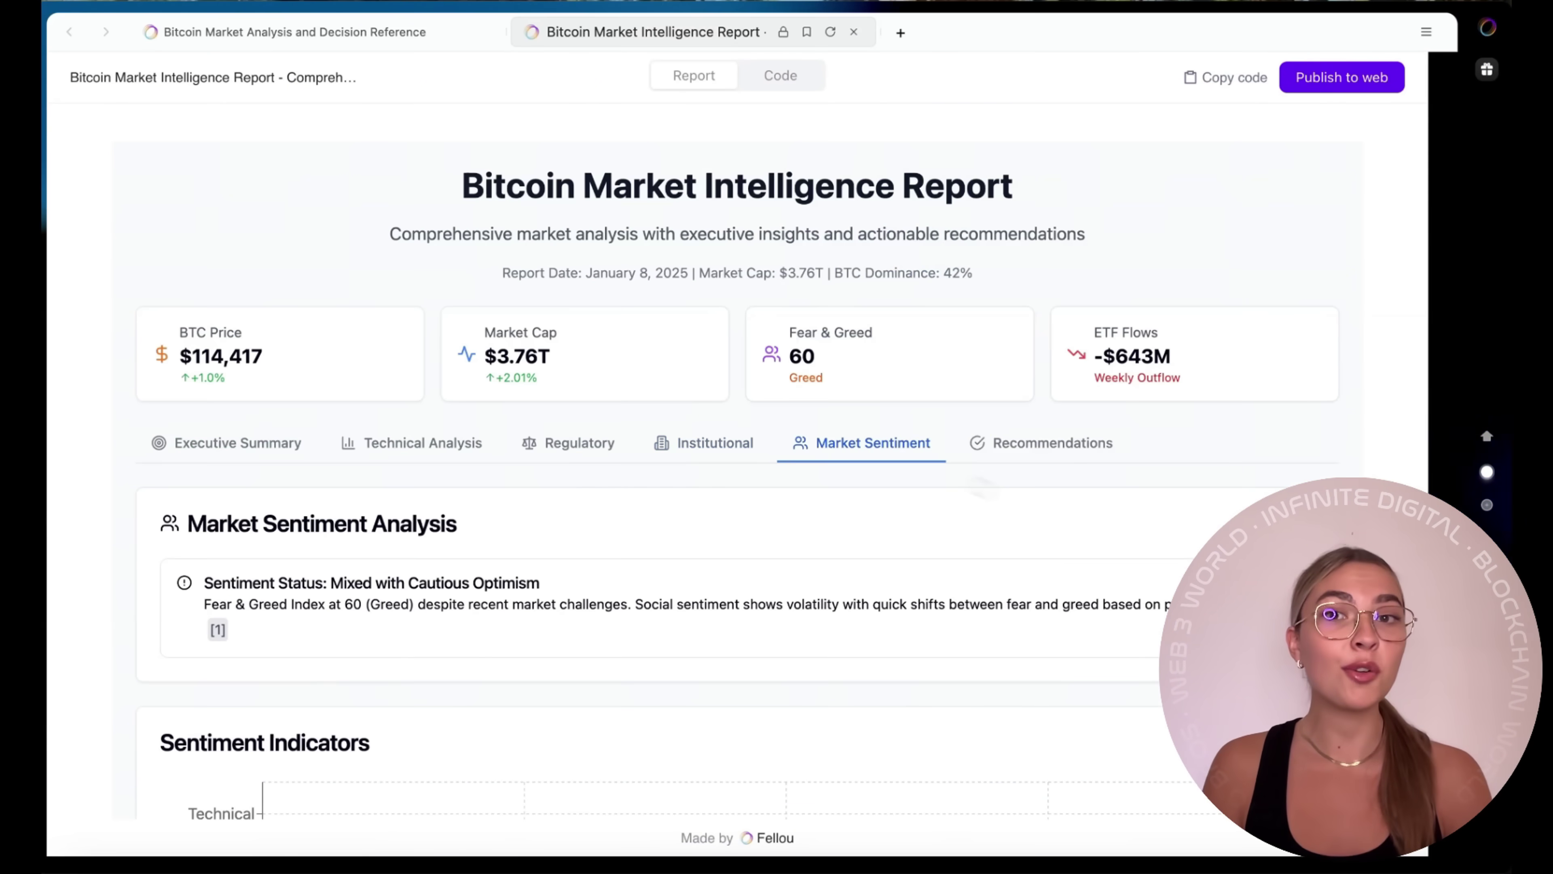
scroll(856, 434, down, 5)
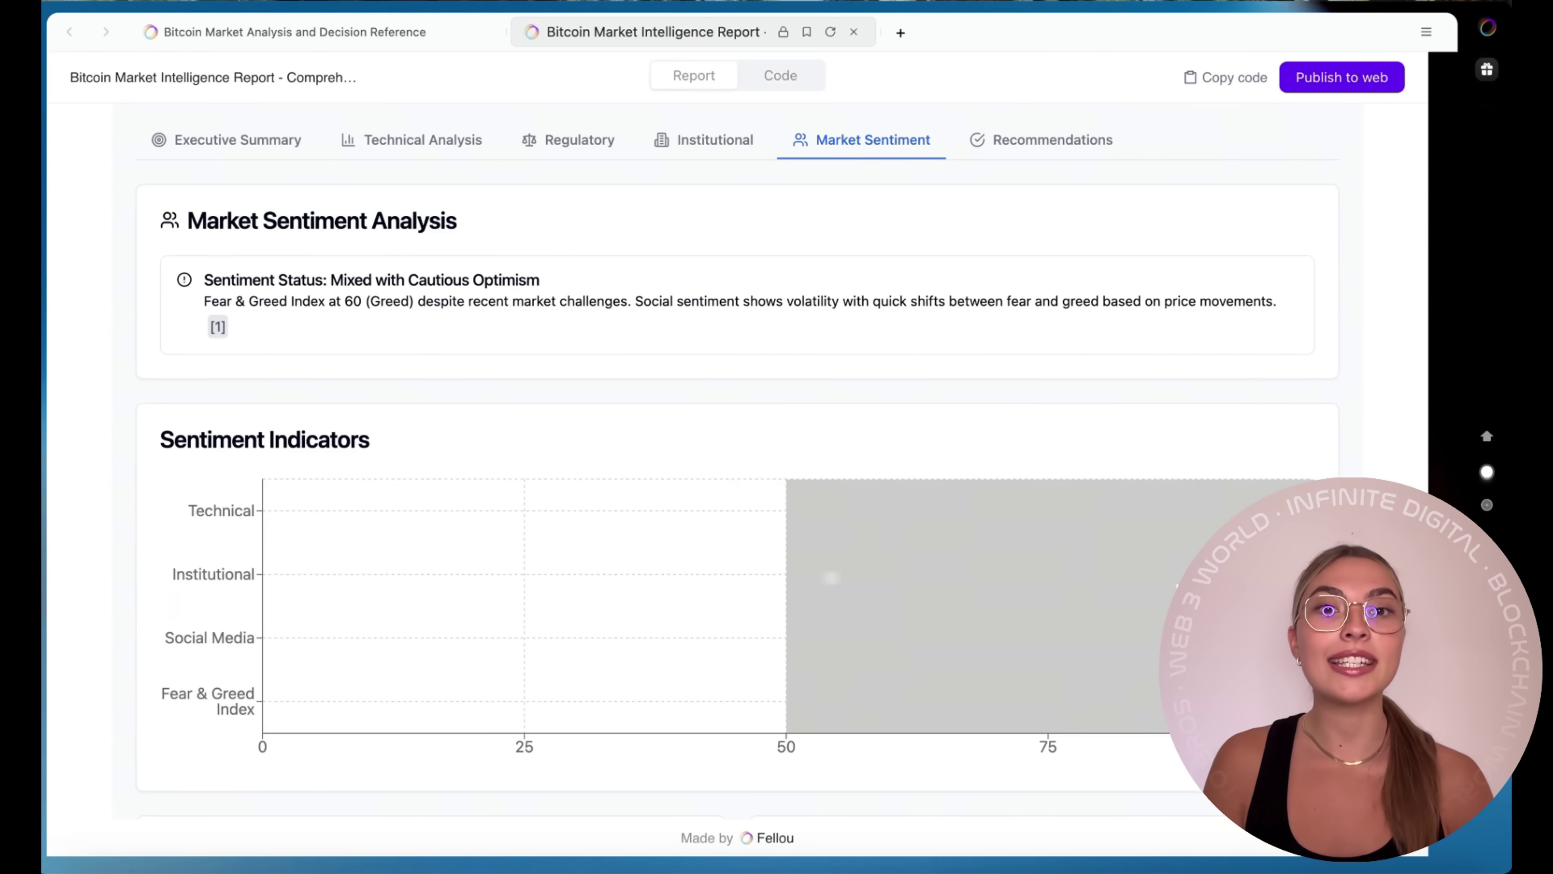
scroll(830, 577, down, 5)
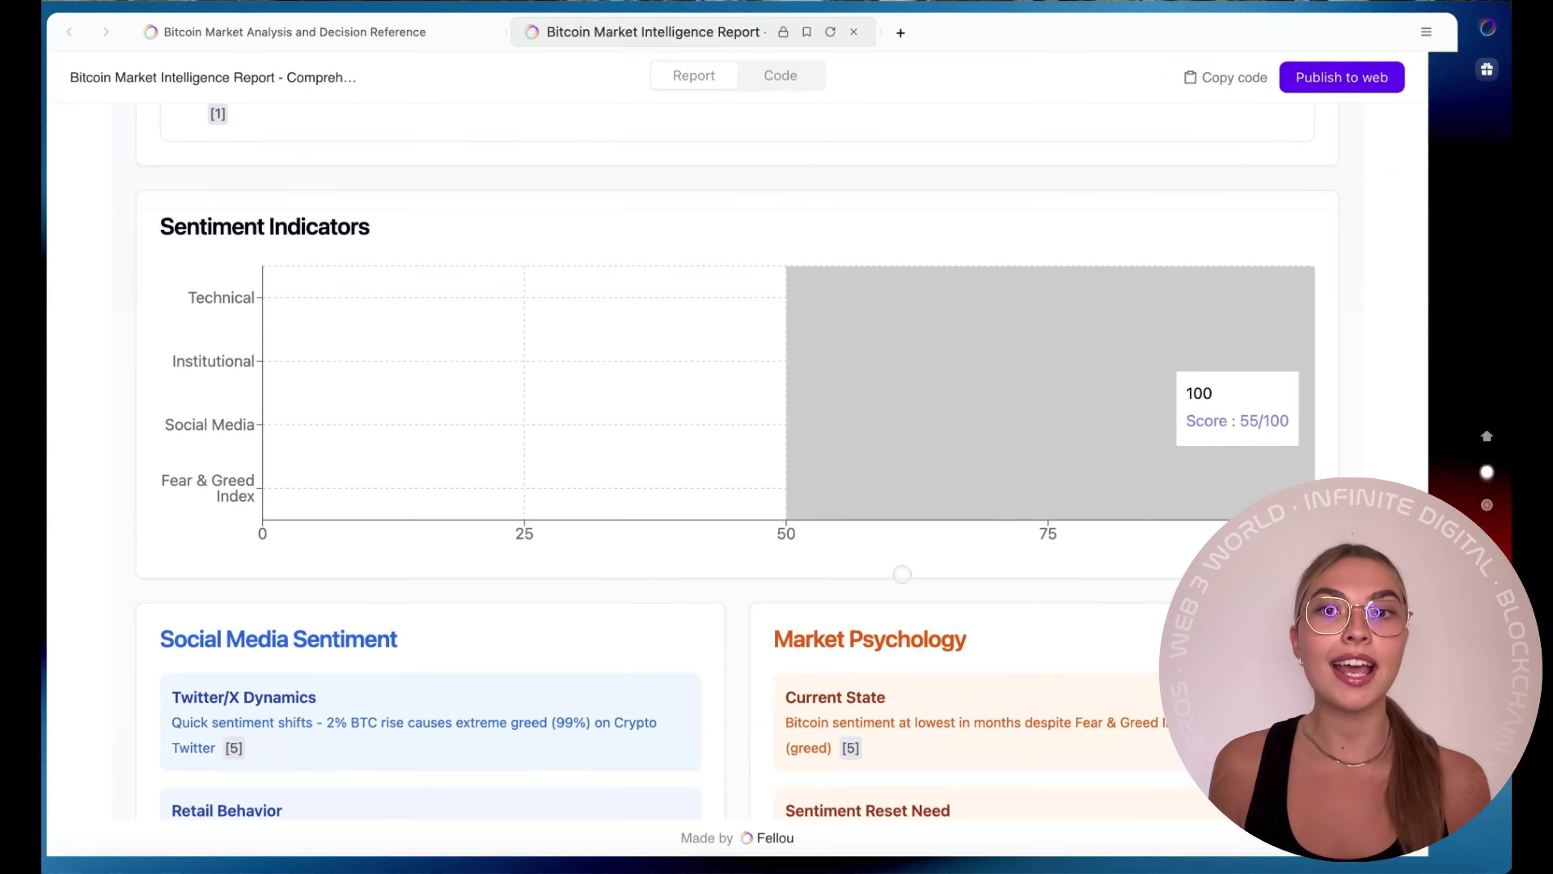
scroll(903, 574, down, 5)
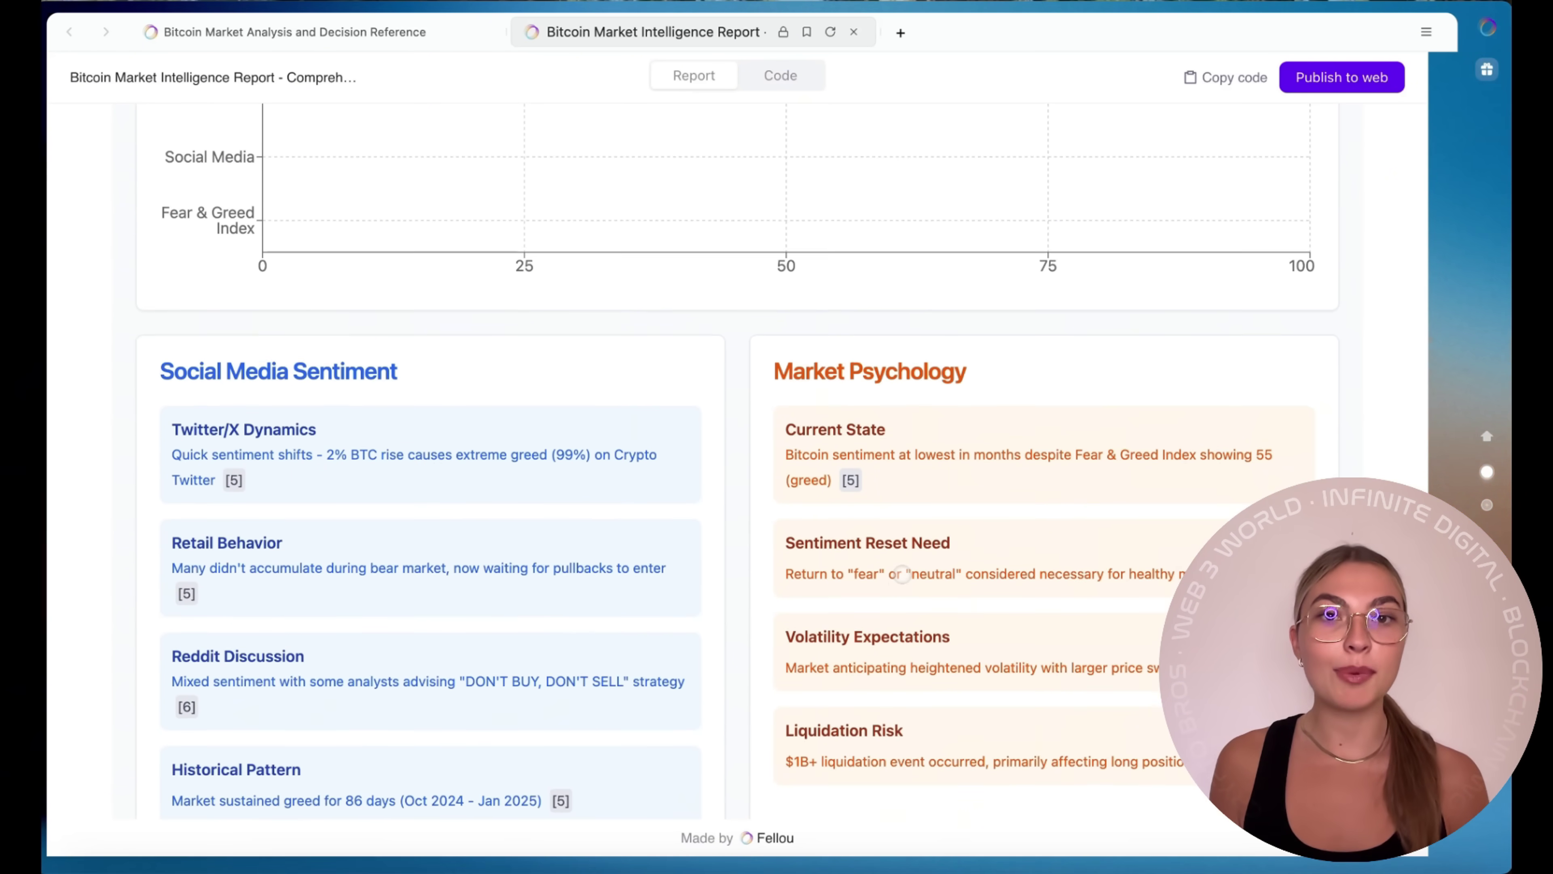
scroll(902, 574, down, 5)
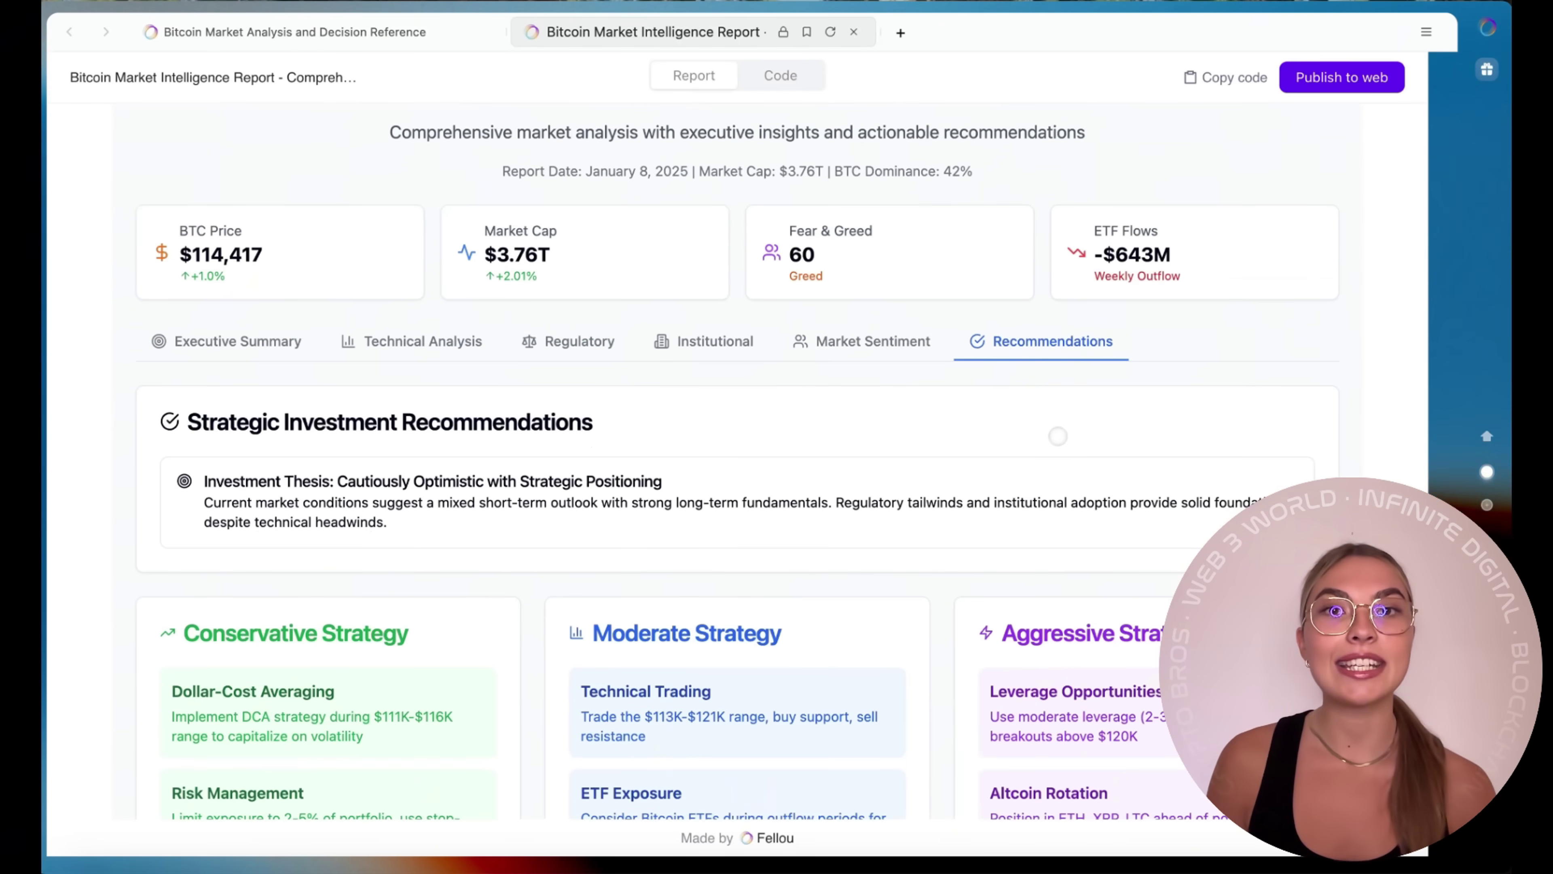
scroll(1058, 435, down, 5)
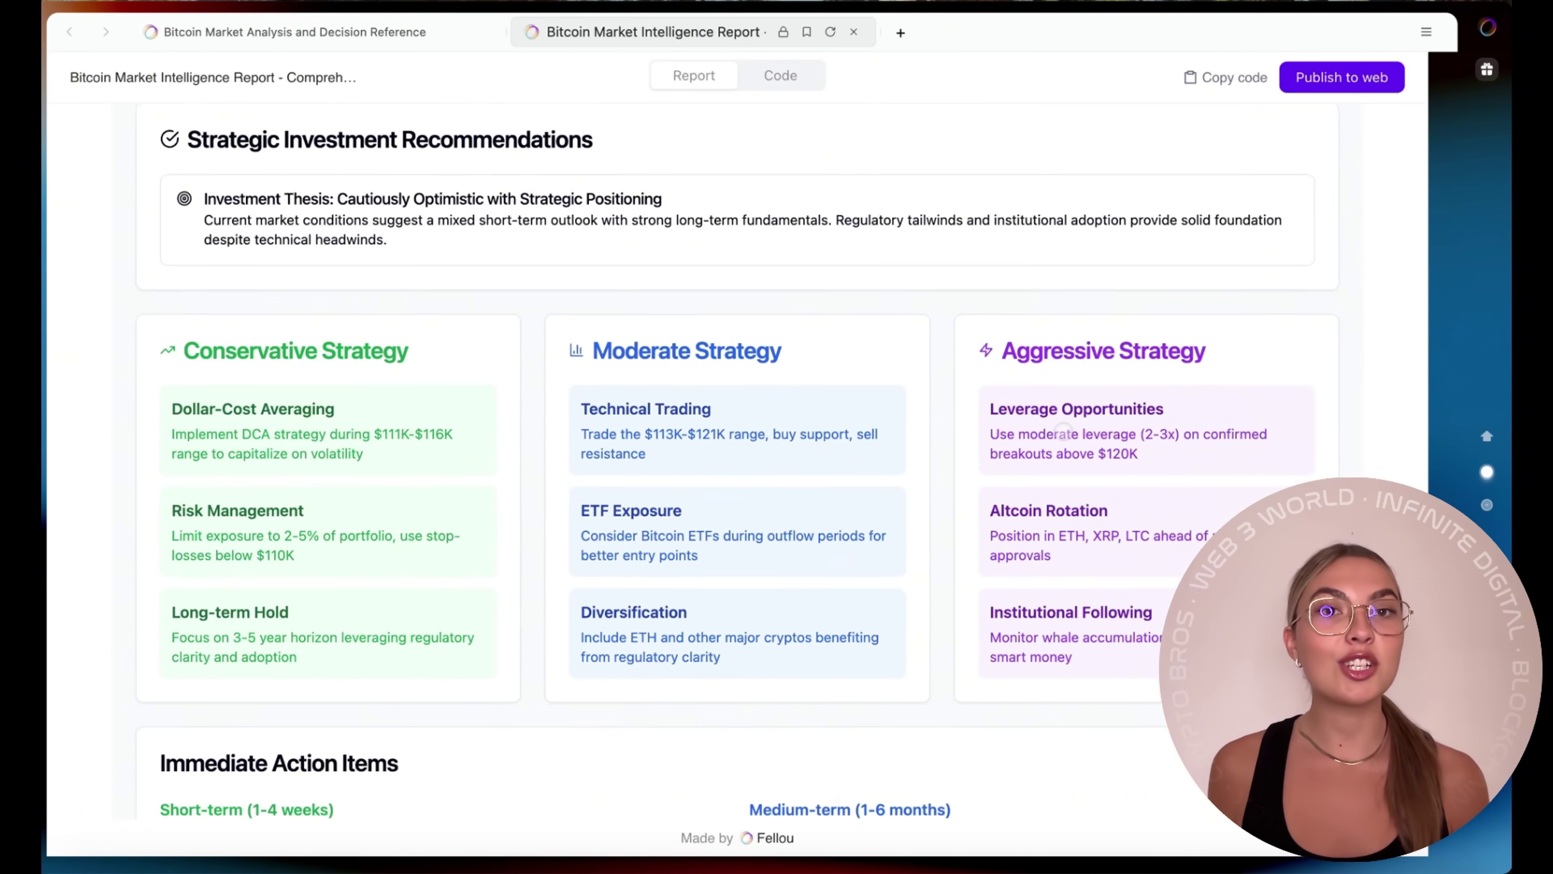
scroll(1065, 432, down, 6)
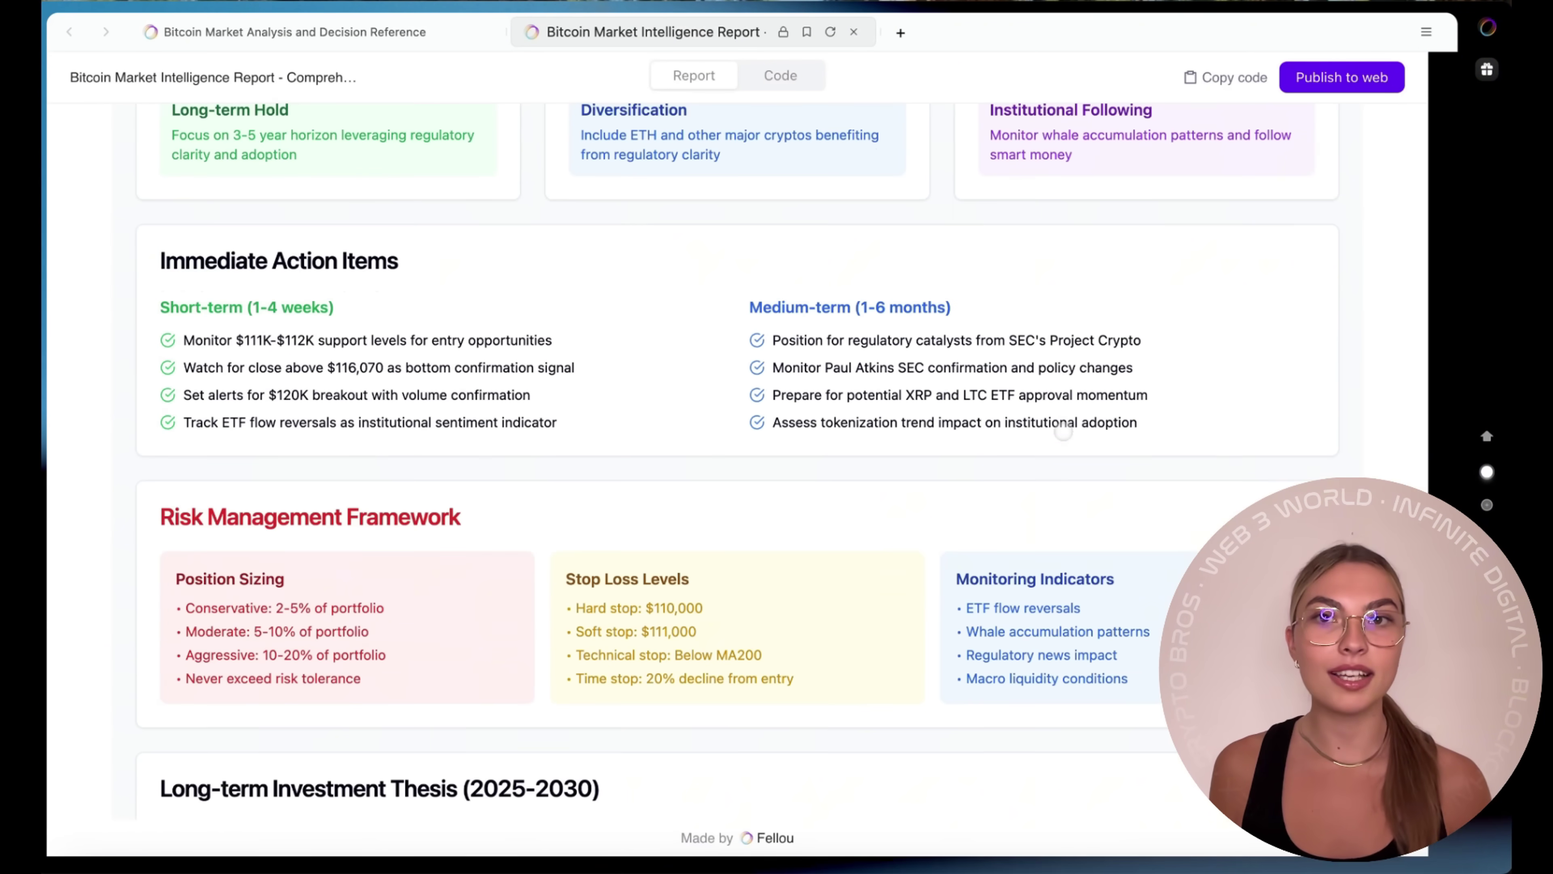
scroll(1064, 431, down, 2)
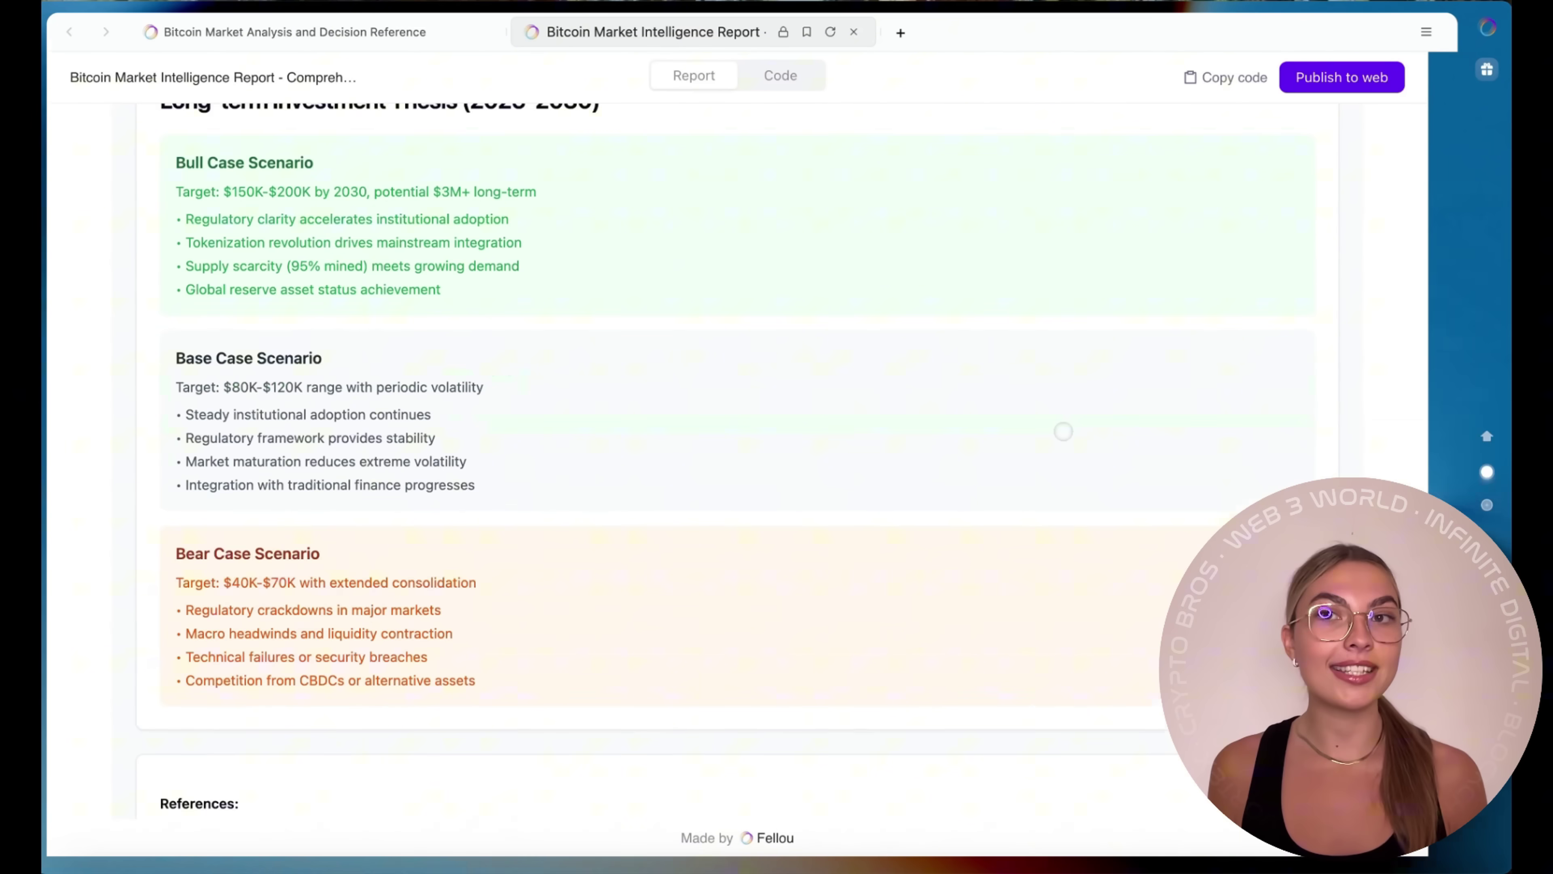
scroll(1063, 432, down, 1)
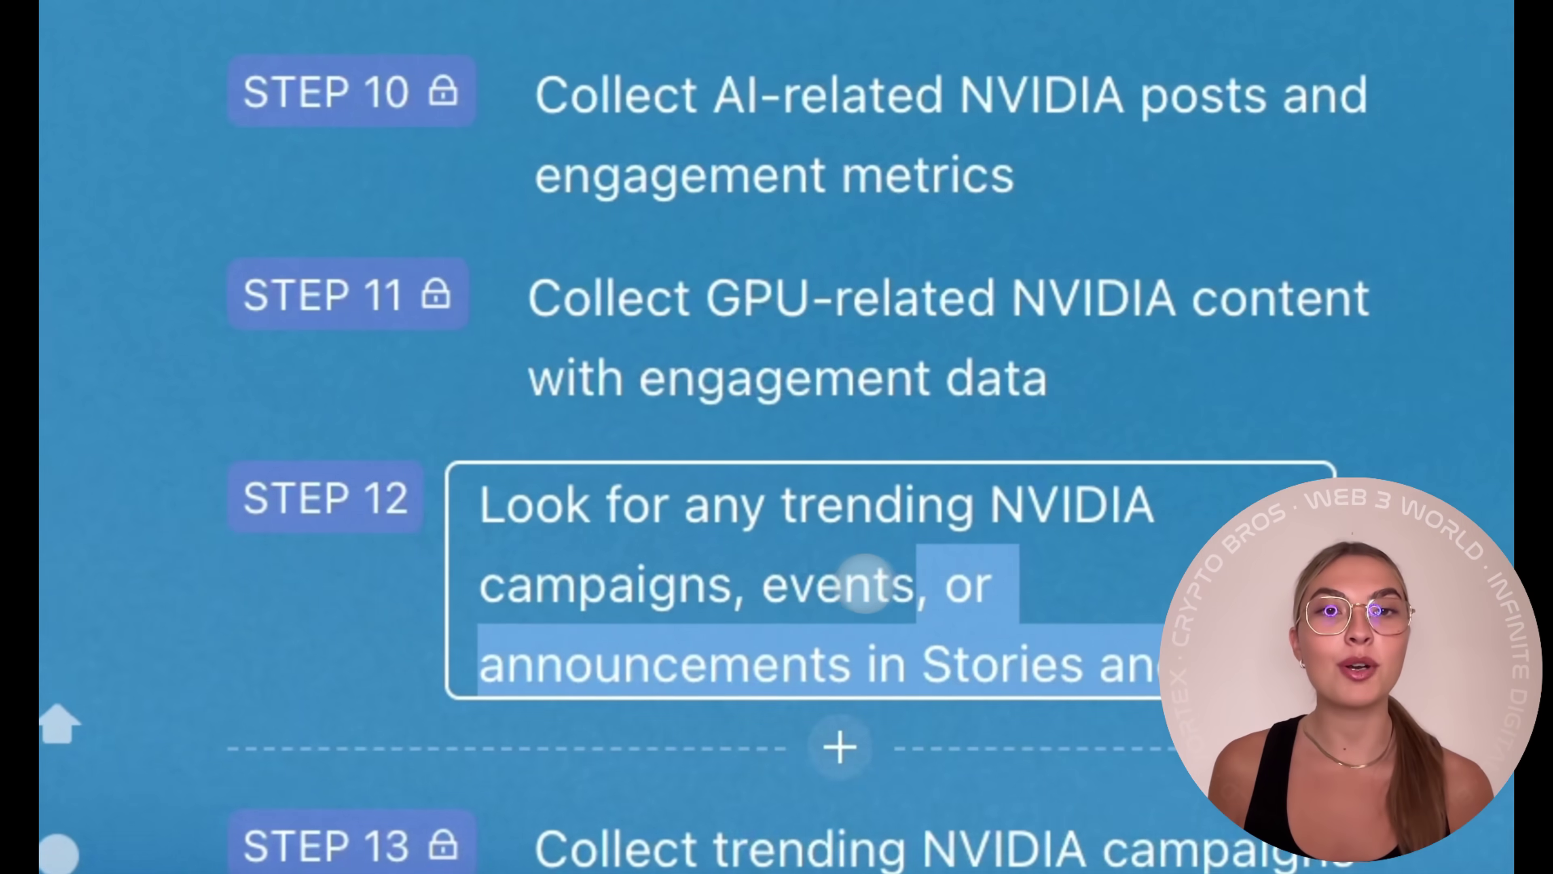
Cut step 12 so it ends at 'events' and make step 15 read 'Generate a new repo'
key(BackSpace)
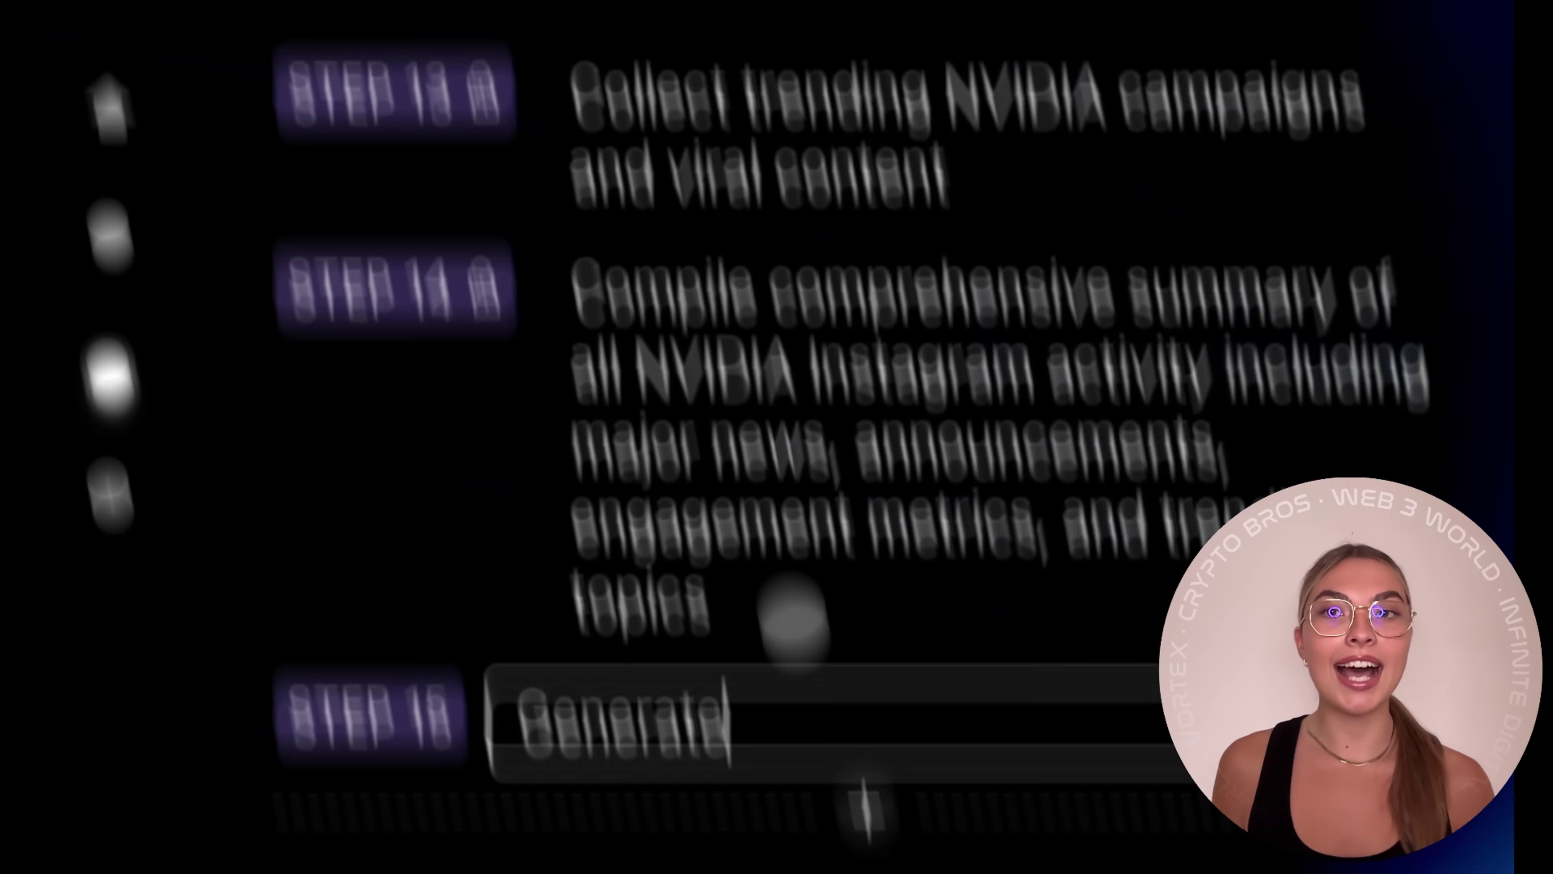
text(a new repo)
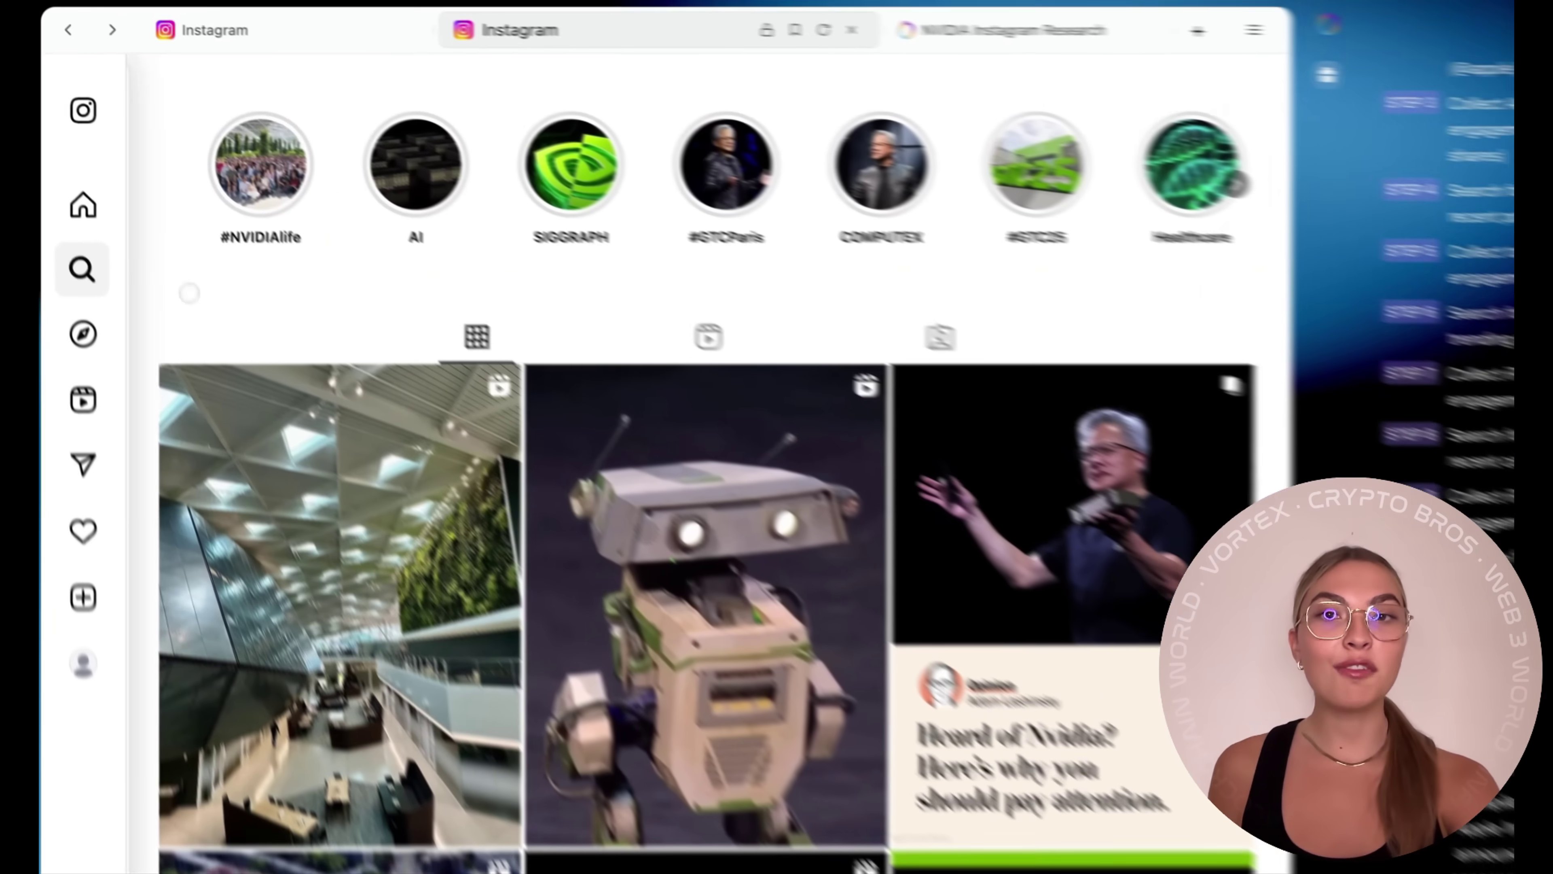
Search Instagram for 'Apple' in the agent's browser
click(58, 226)
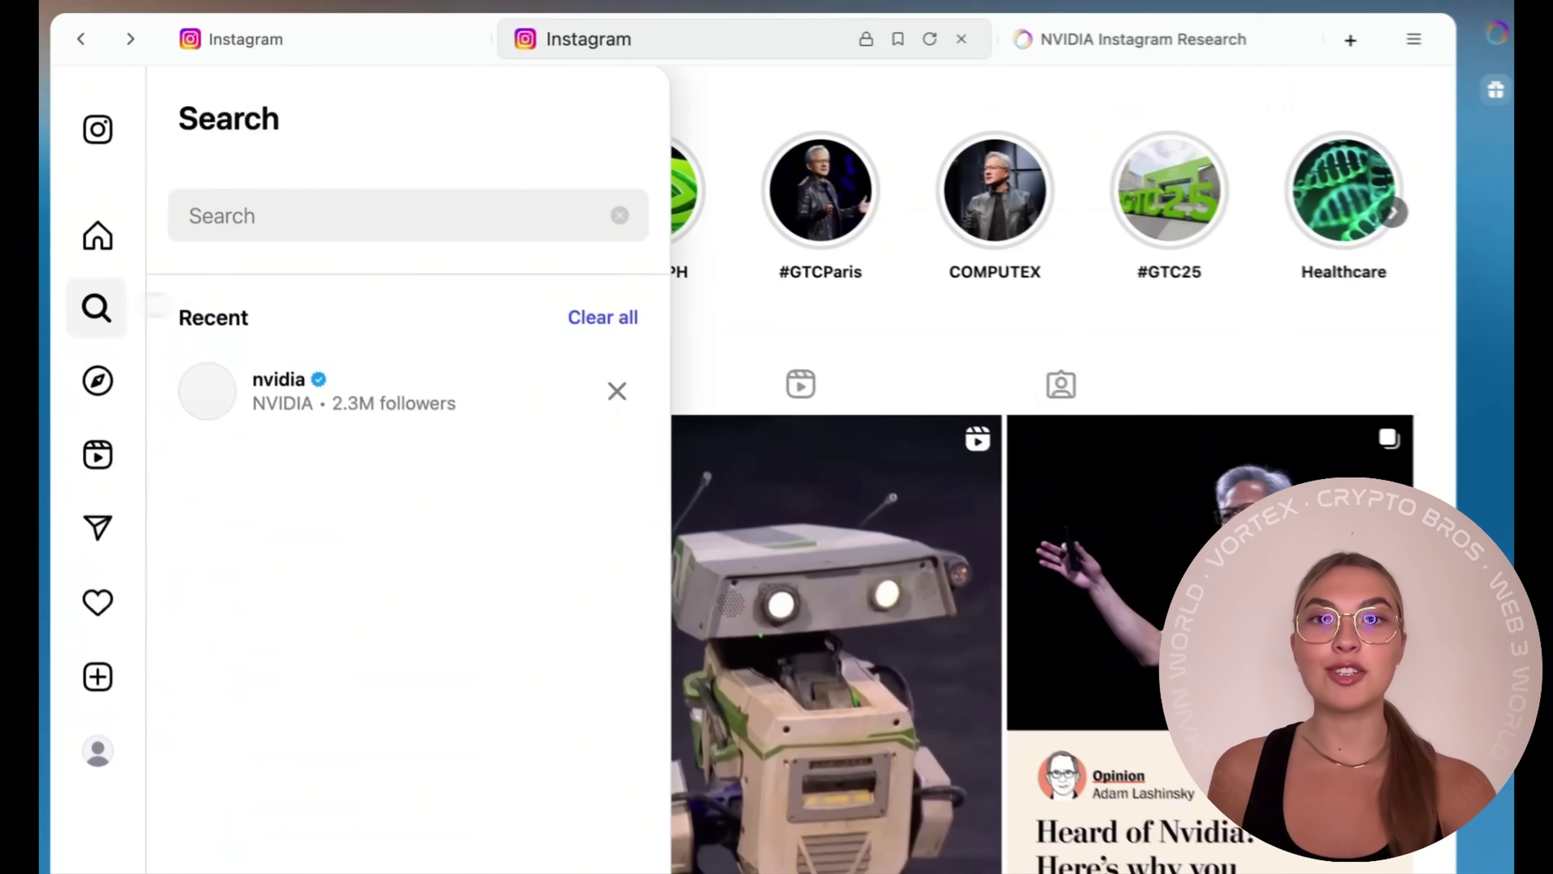
text(A)
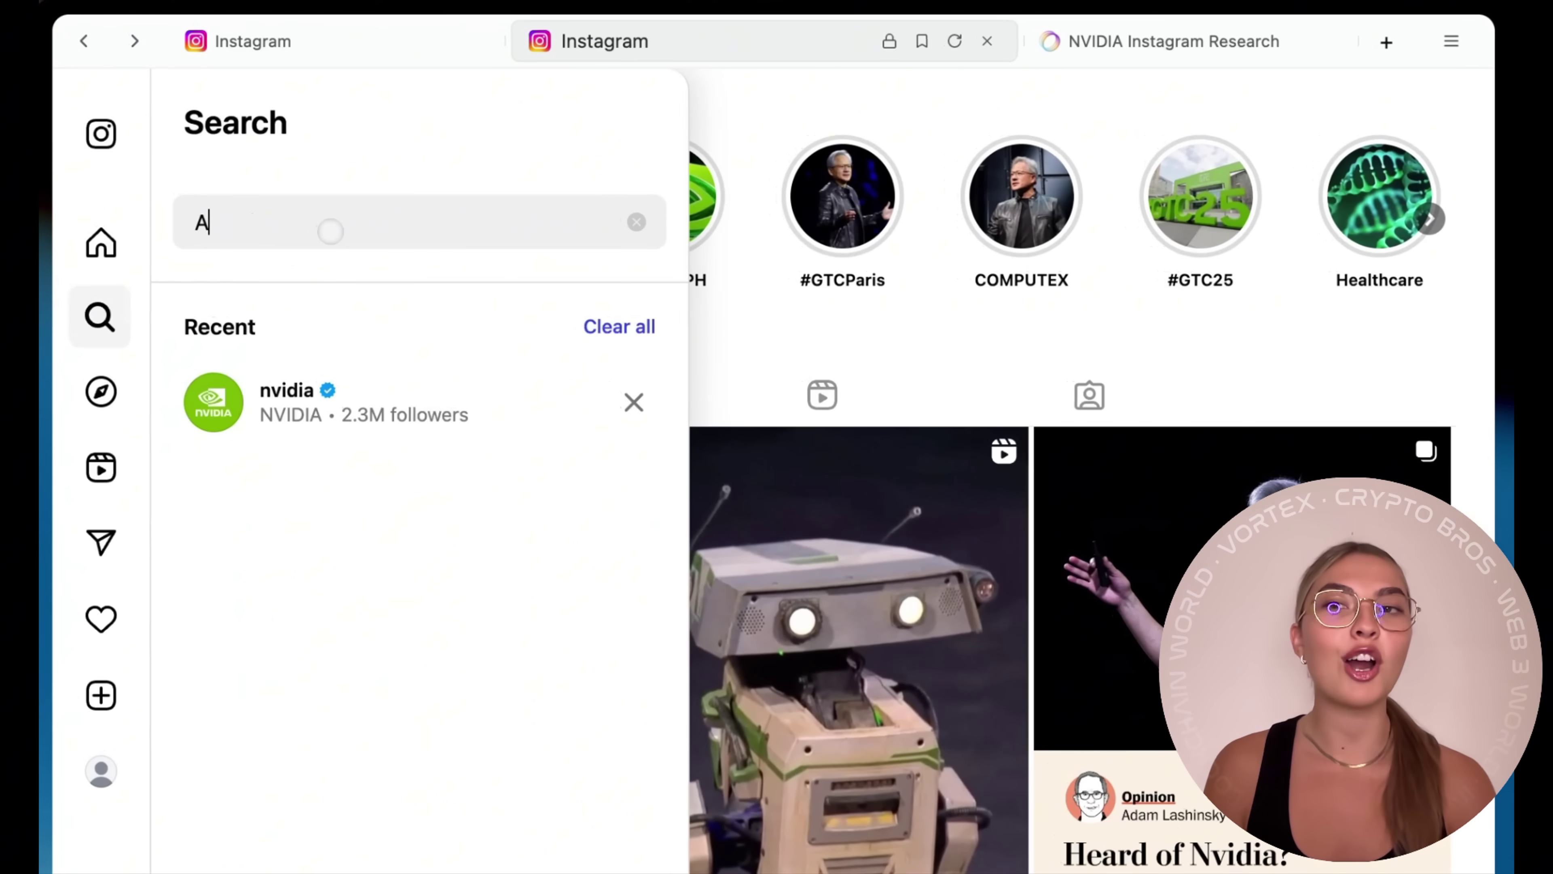
text(pp)
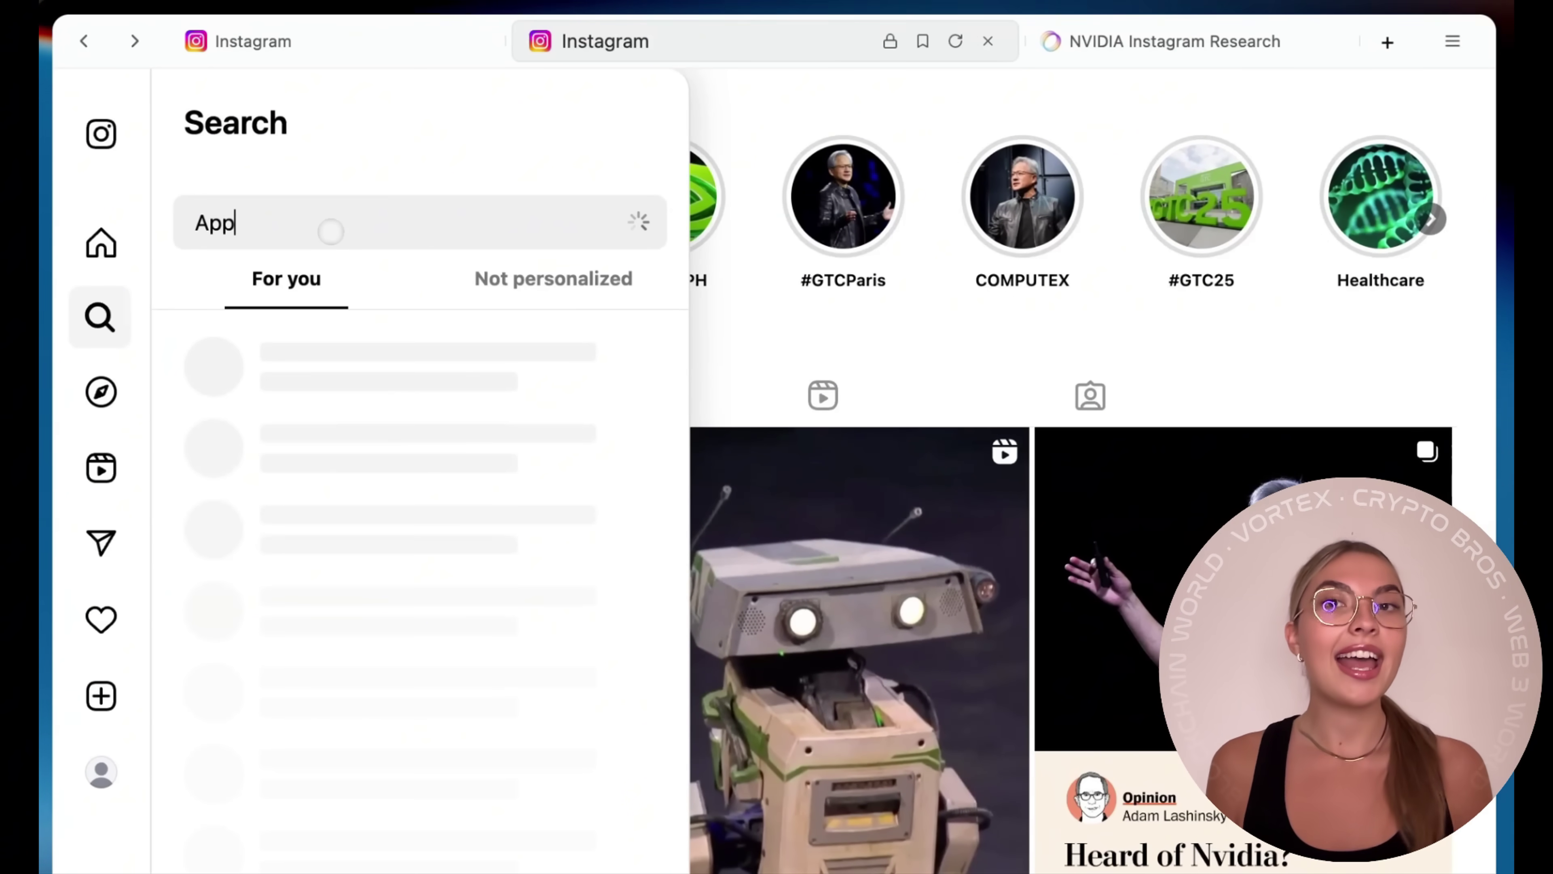
text(le)
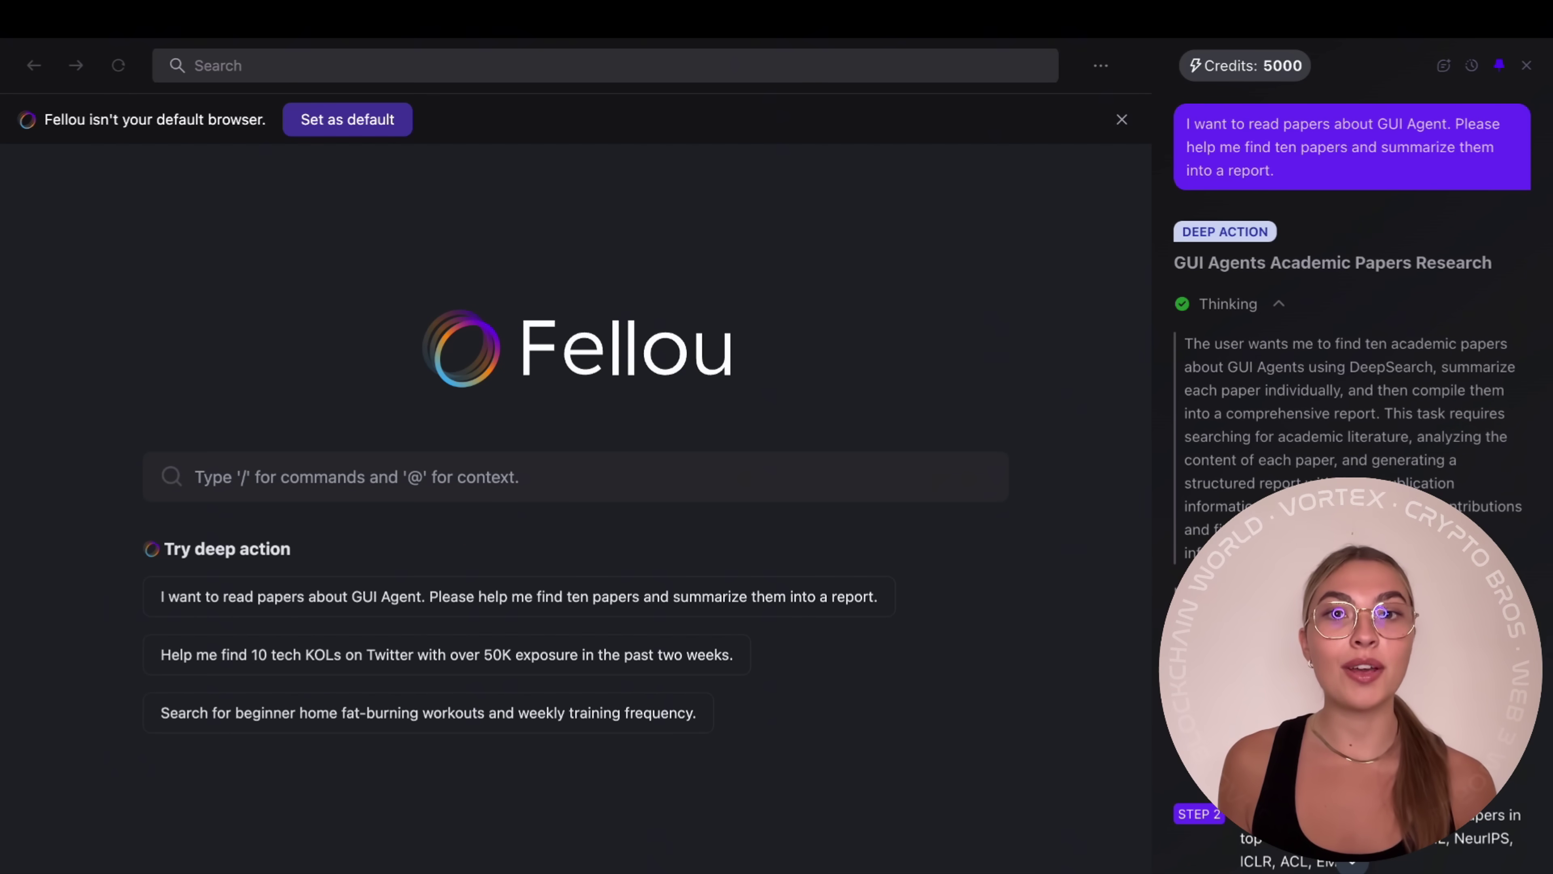
Scroll through the agent's ten-step GUI Agent research plan
scroll(1321, 293, down, 10)
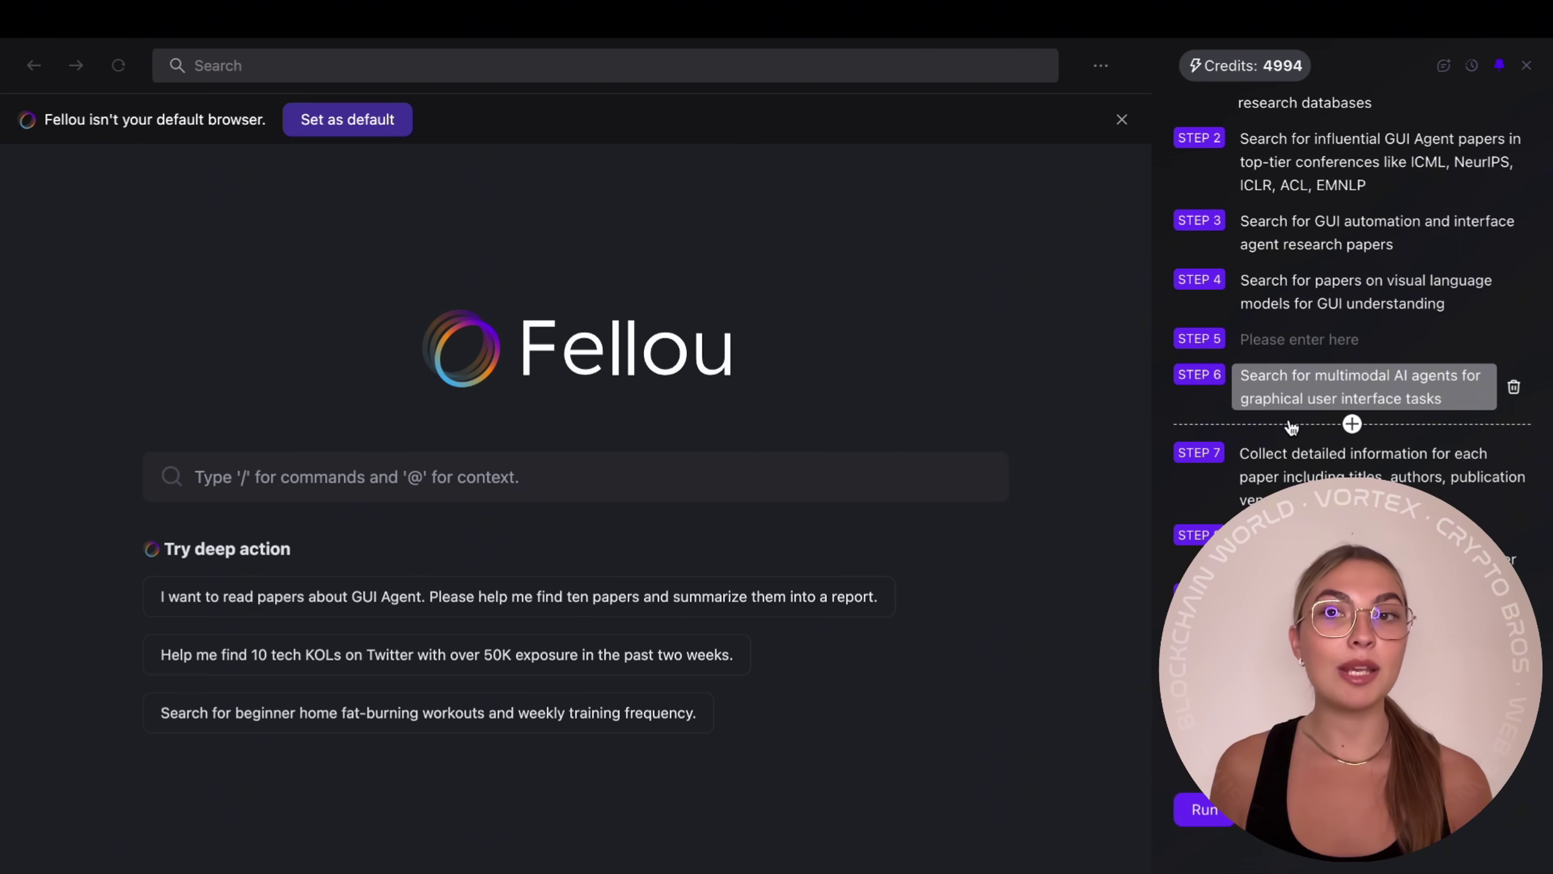
scroll(1290, 430, up, 3)
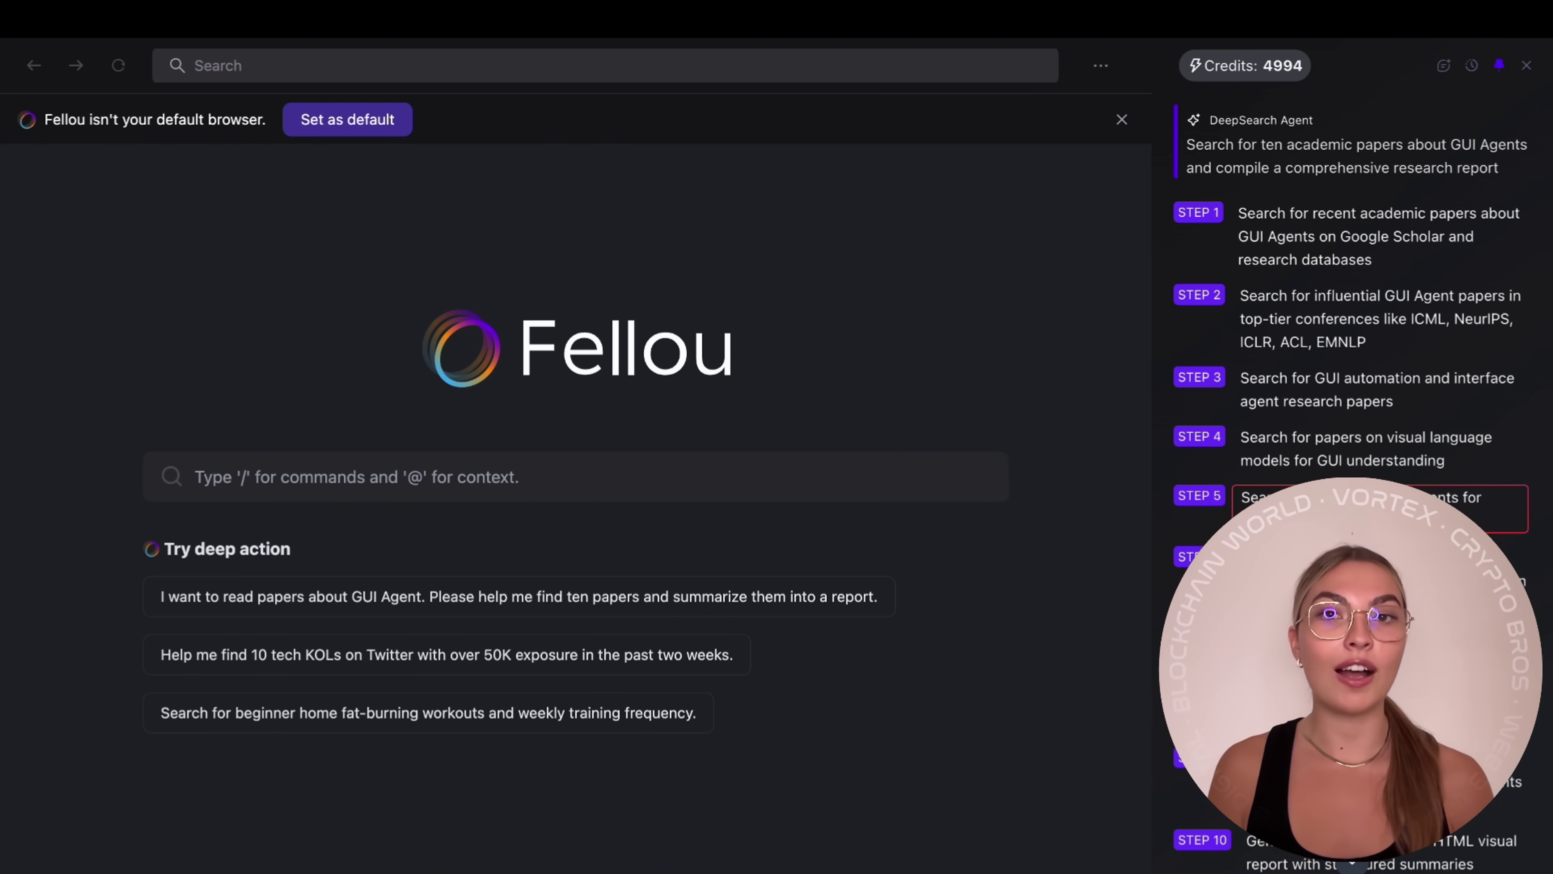
scroll(1207, 823, down, 4)
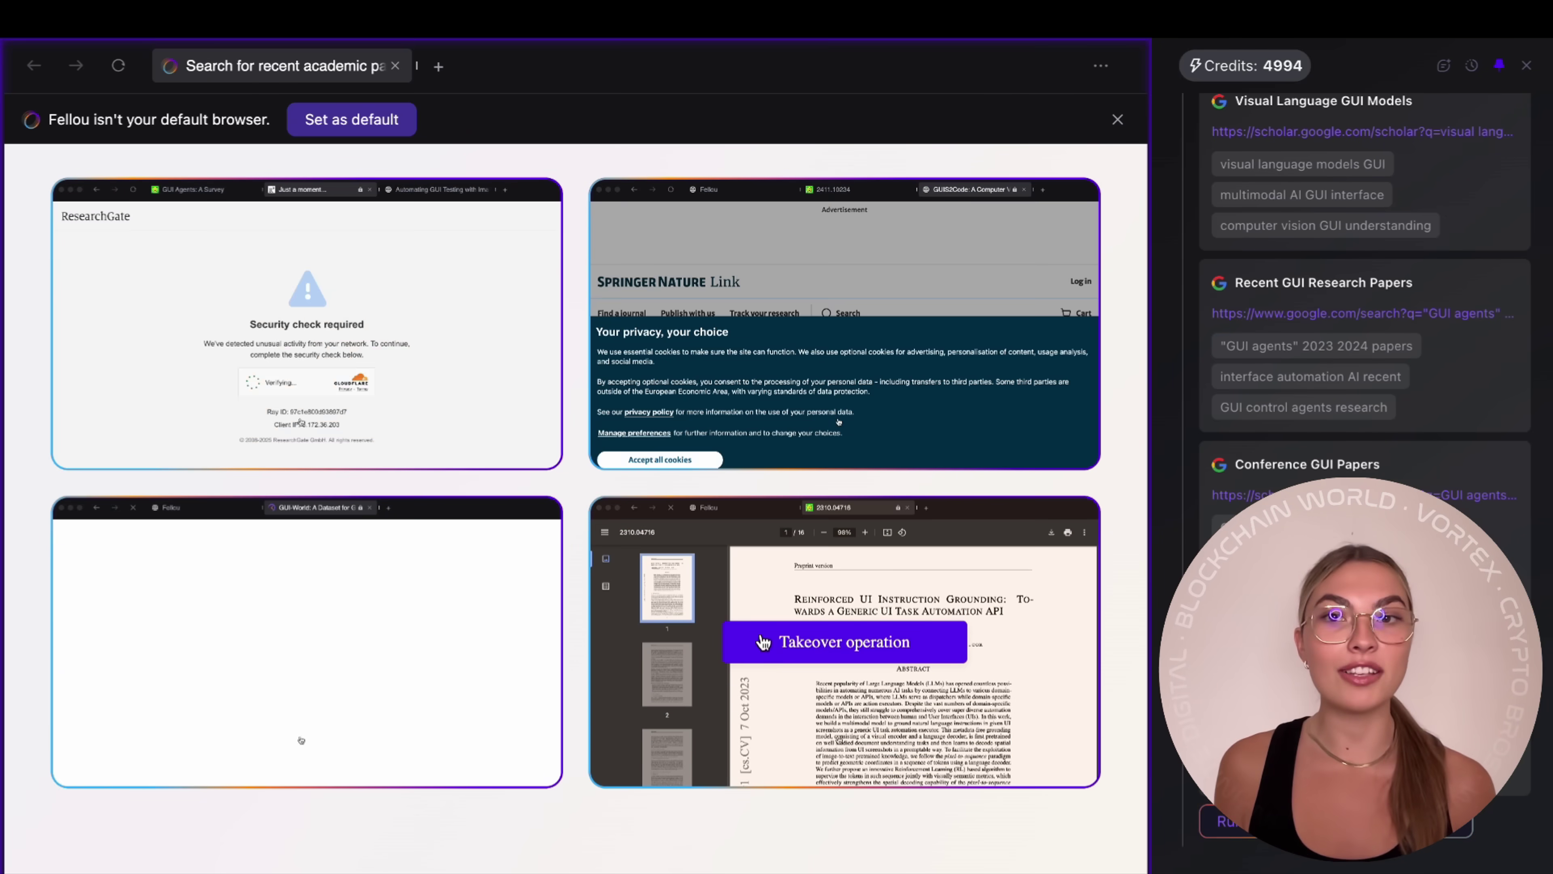
Take over an agent browser view and read through its opened paper PDF
click(764, 641)
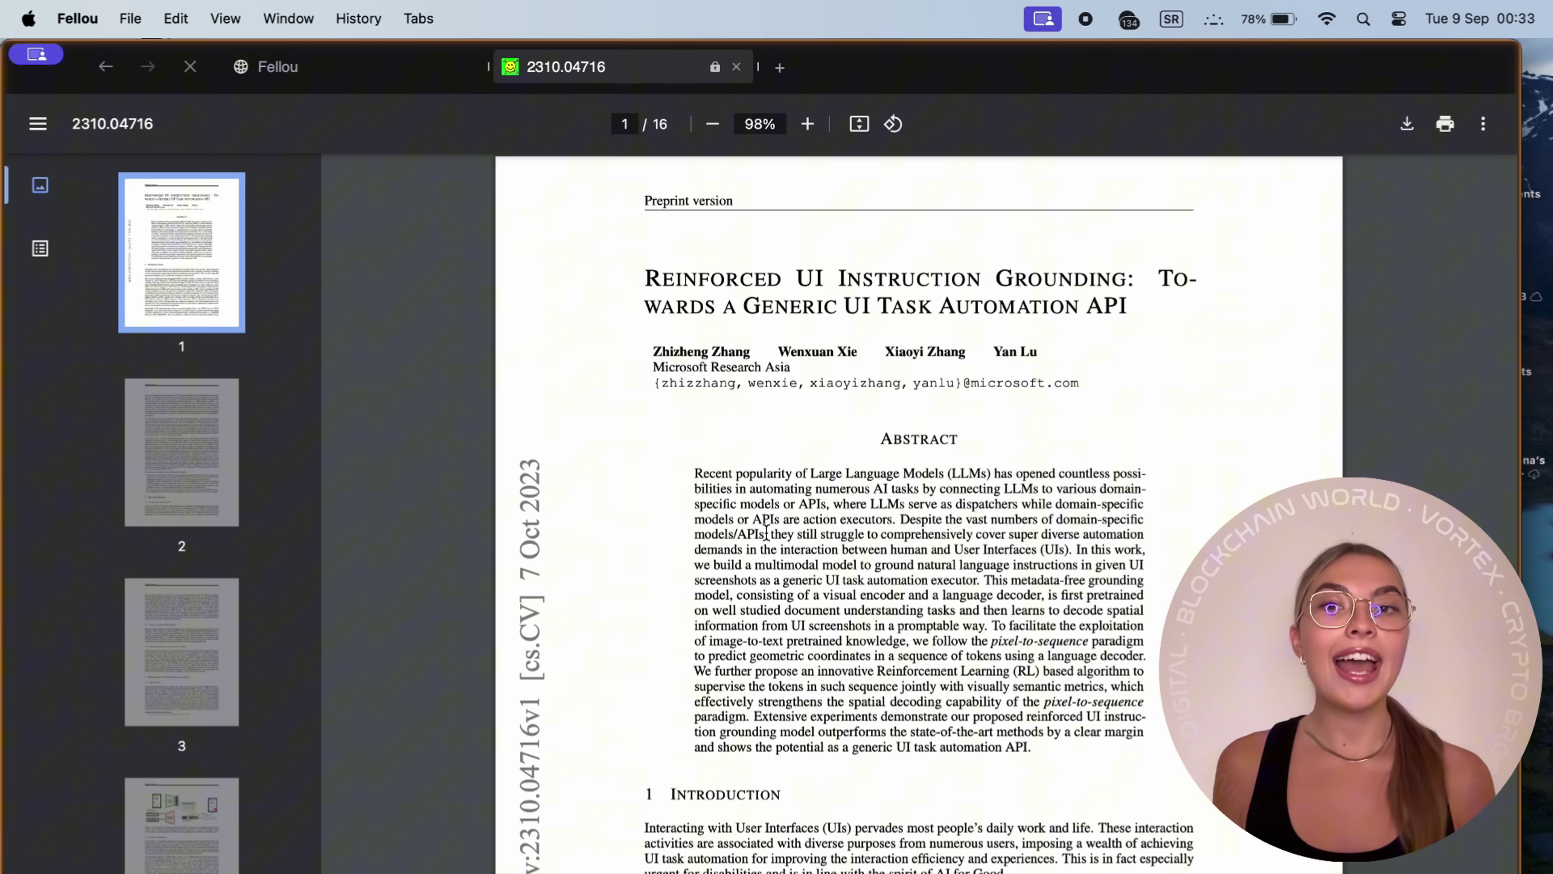
scroll(765, 551, down, 10)
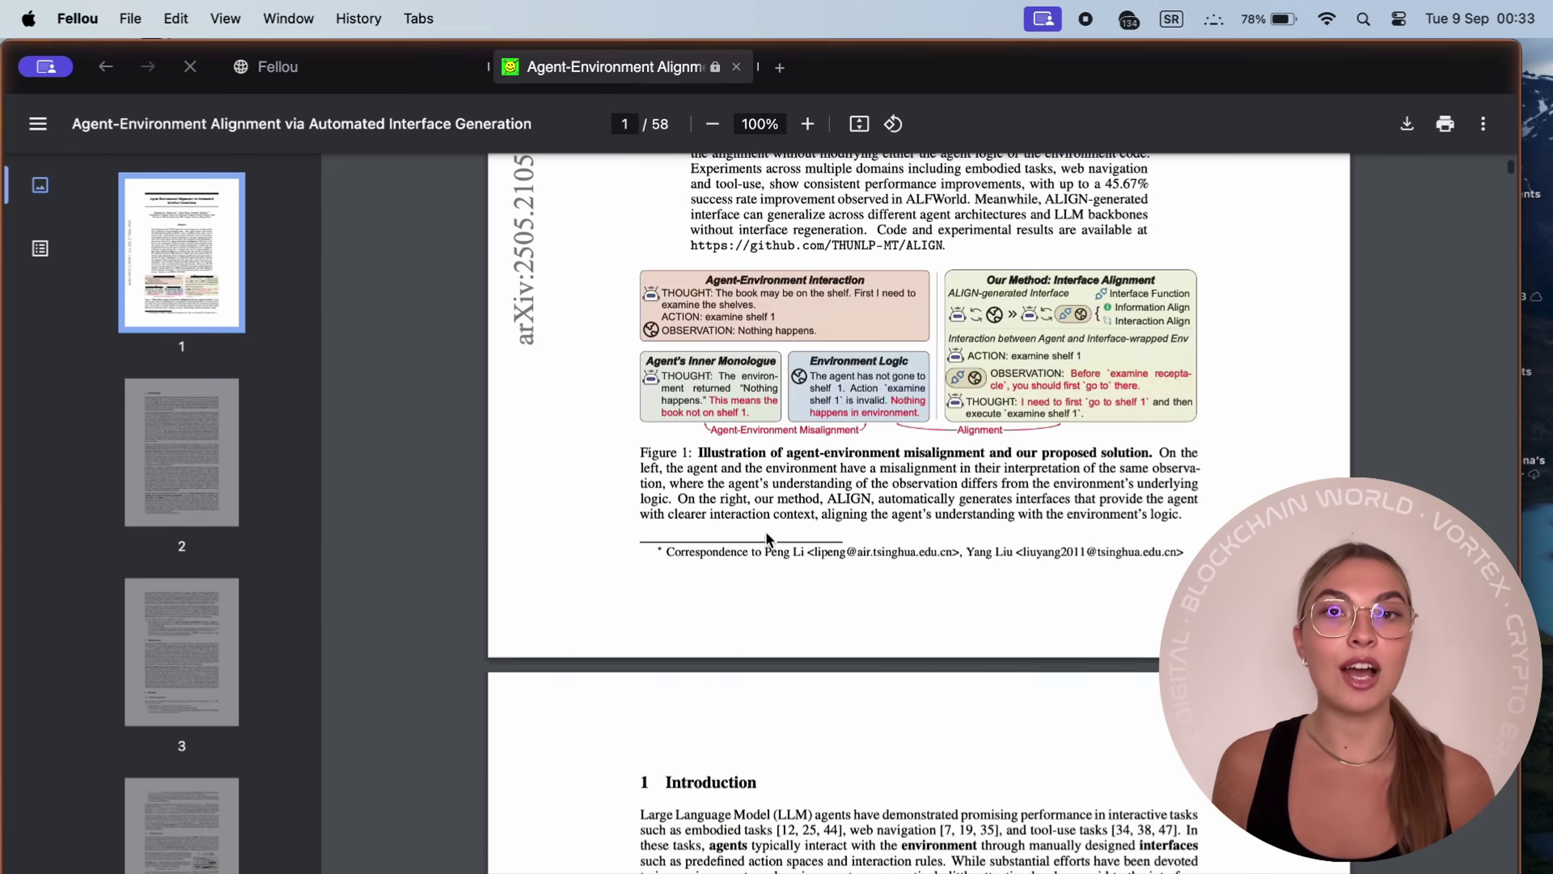
scroll(767, 539, up, 10)
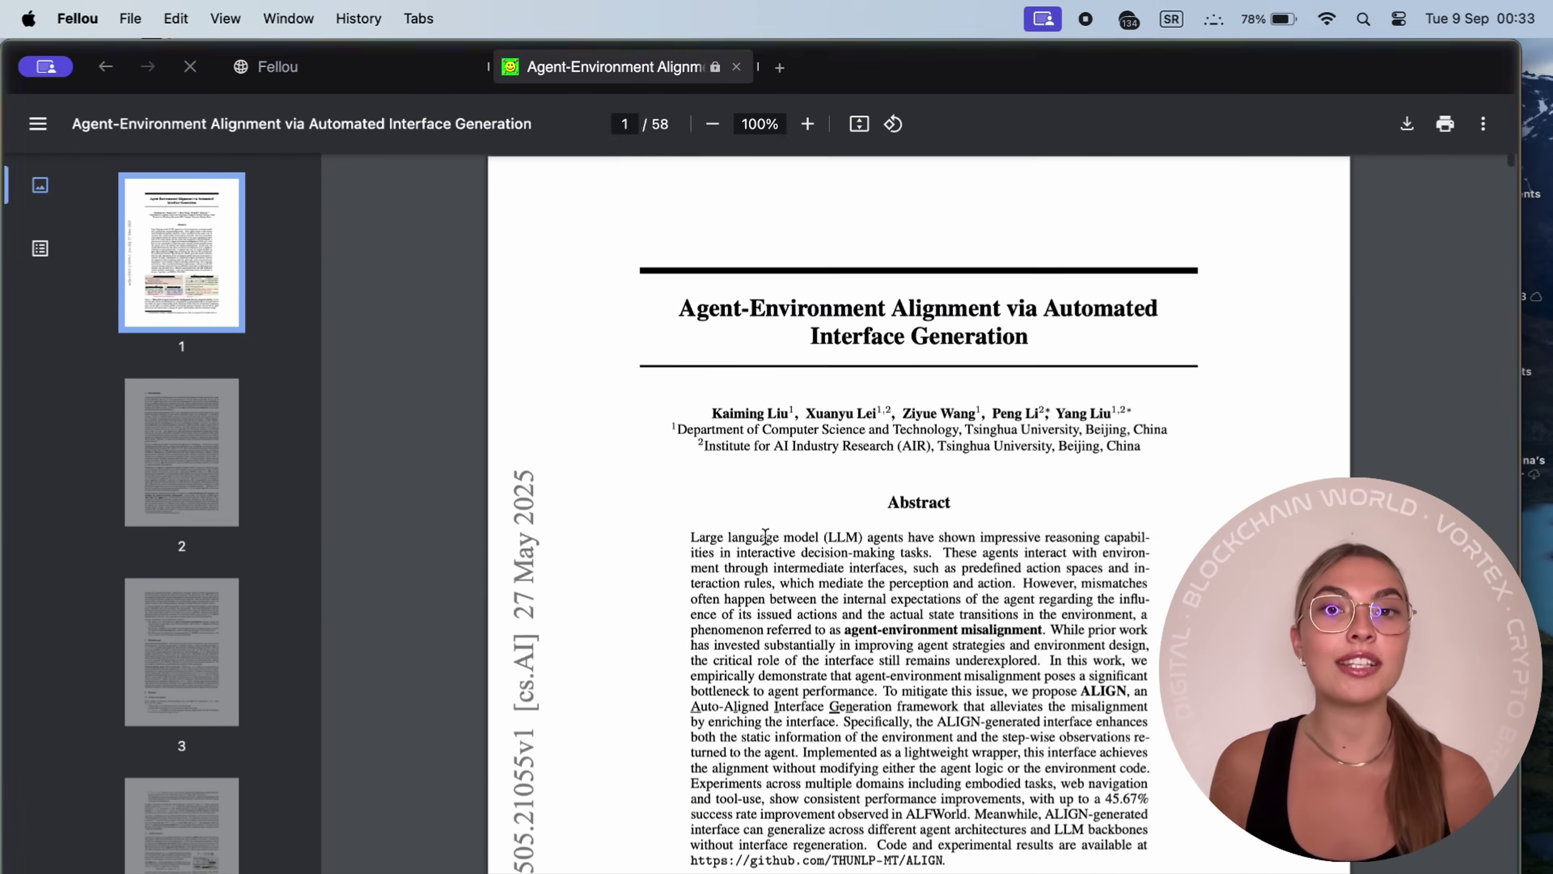
scroll(768, 539, down, 15)
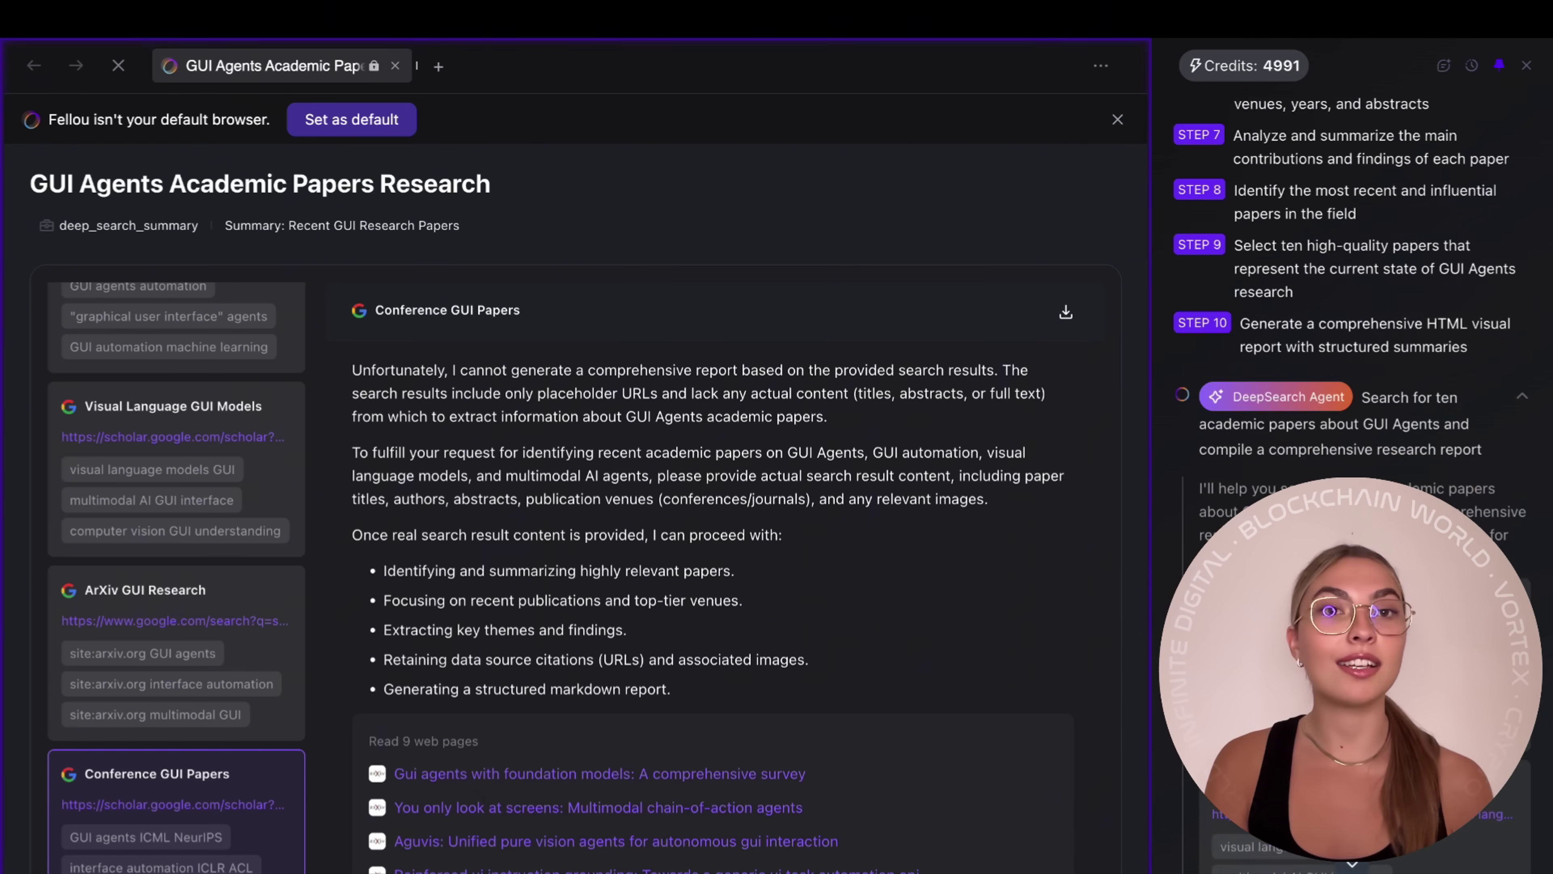
Read the ArXiv GUI Research search summary with the window expanded to full screen
scroll(697, 450, down, 3)
scroll(697, 450, up, 3)
scroll(697, 450, down, 1)
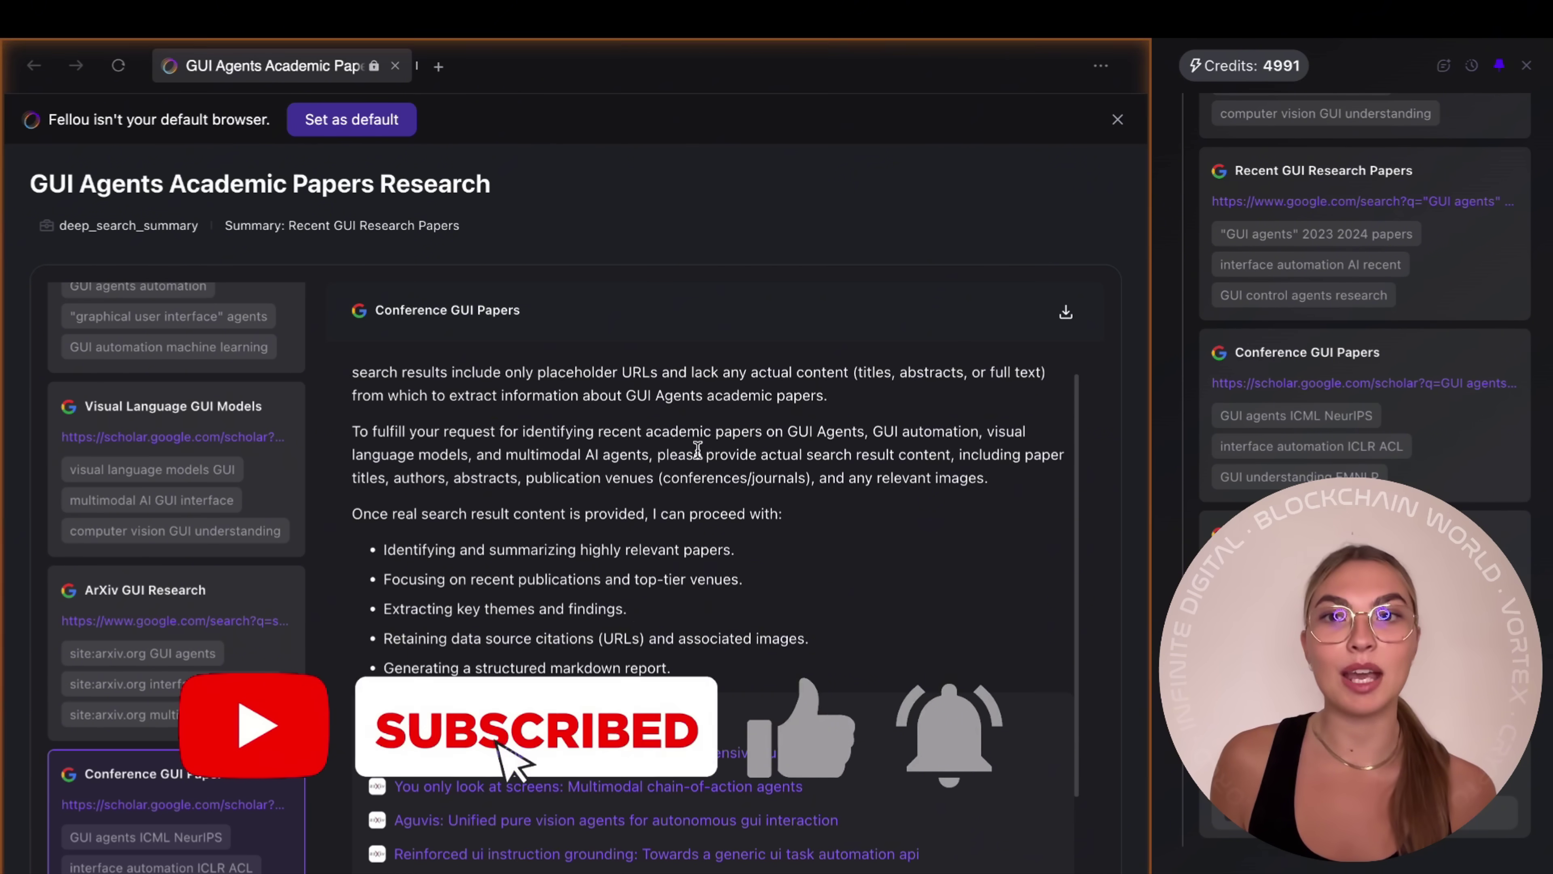
scroll(697, 450, down, 2)
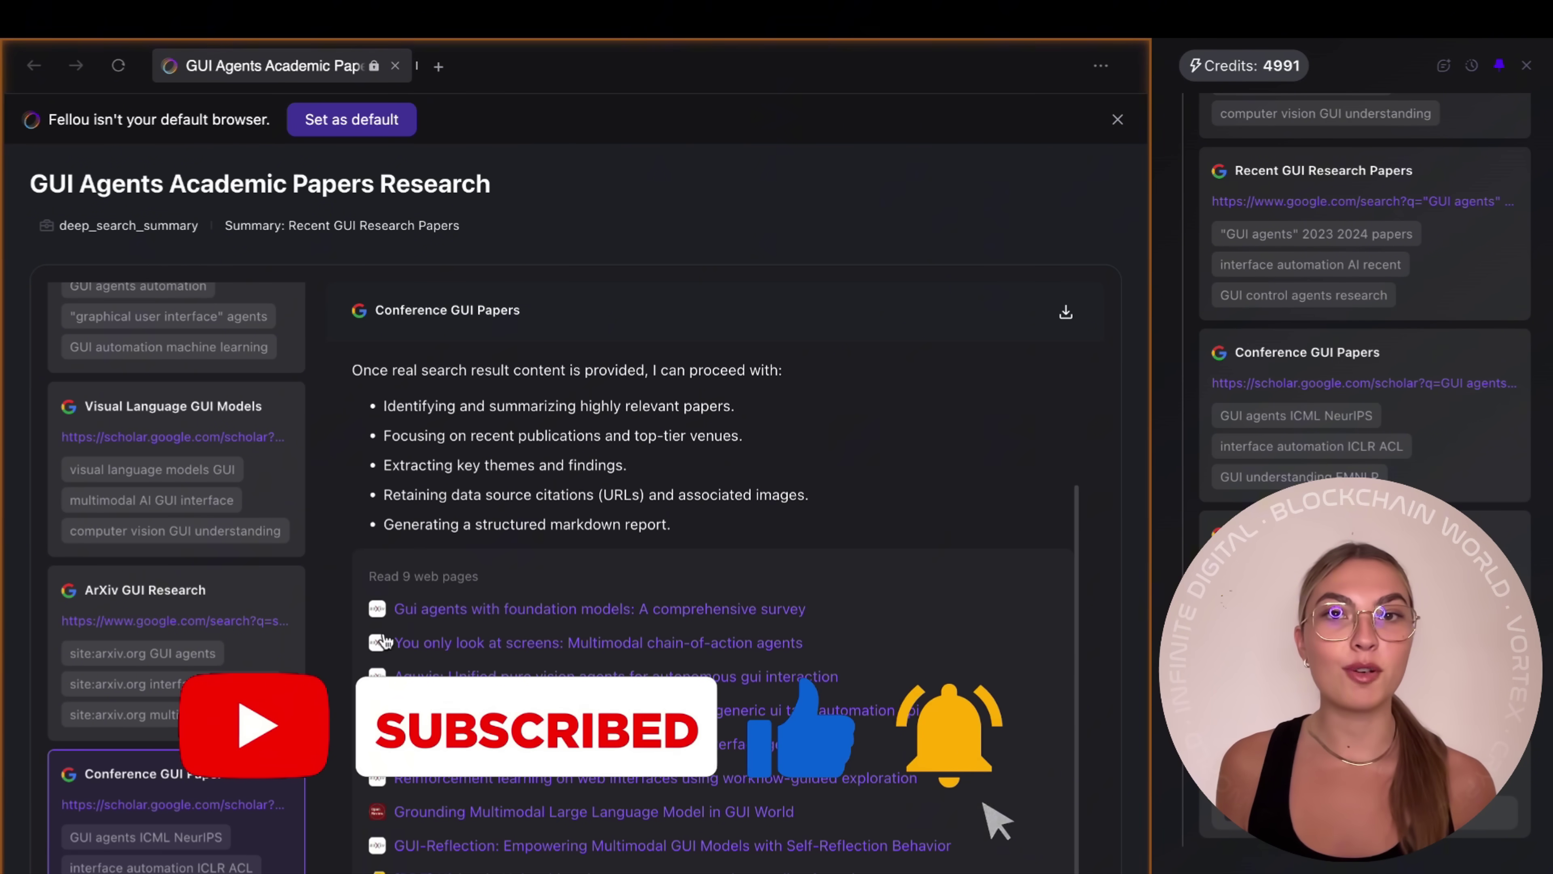
click(145, 589)
scroll(454, 477, down, 10)
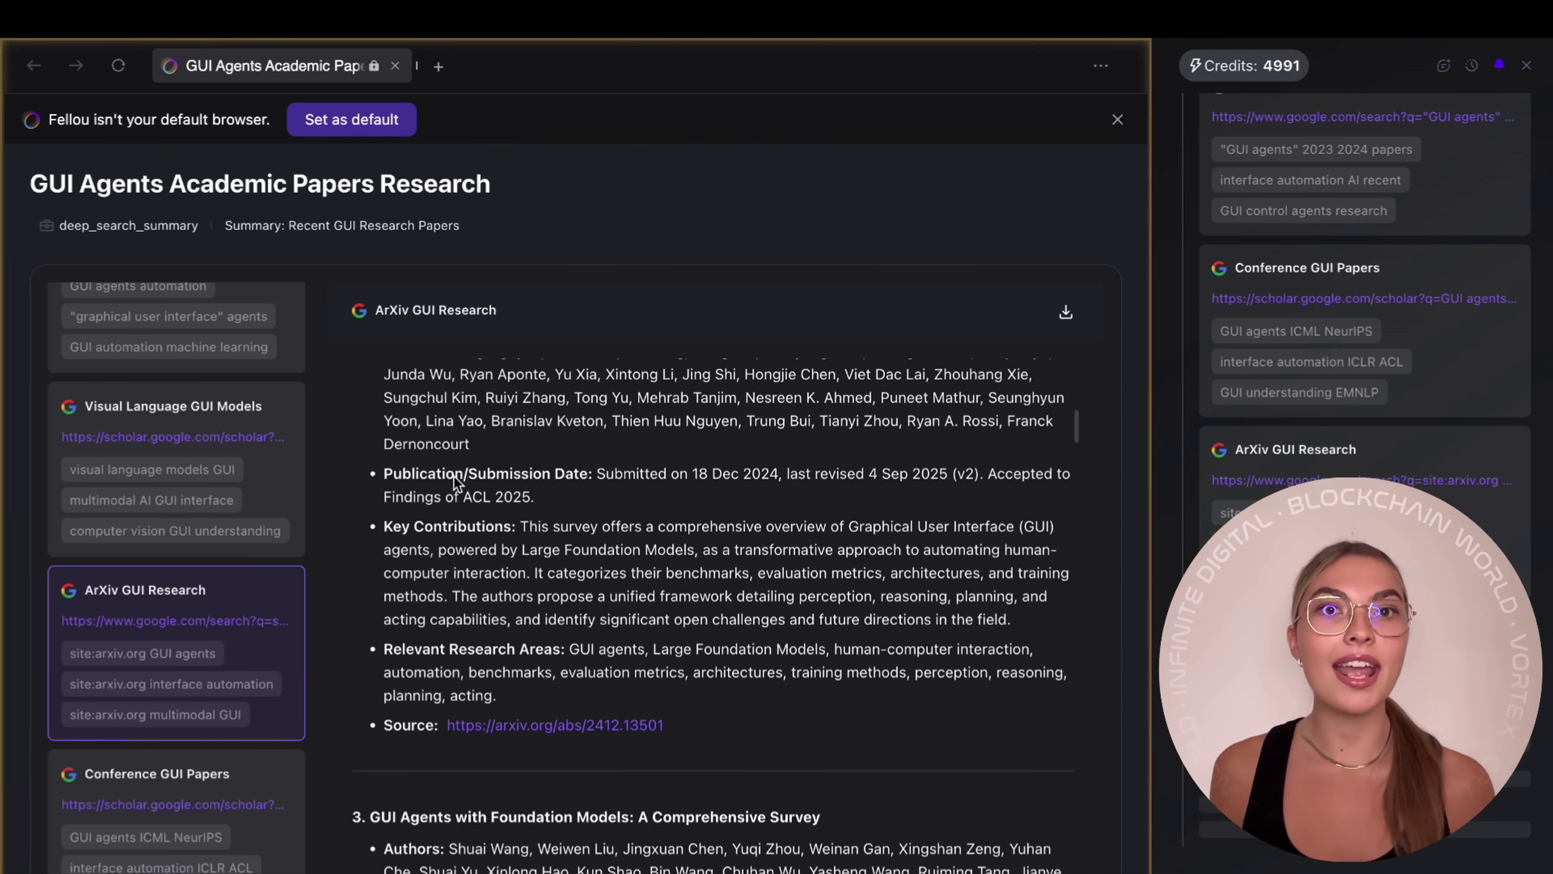
scroll(454, 476, down, 15)
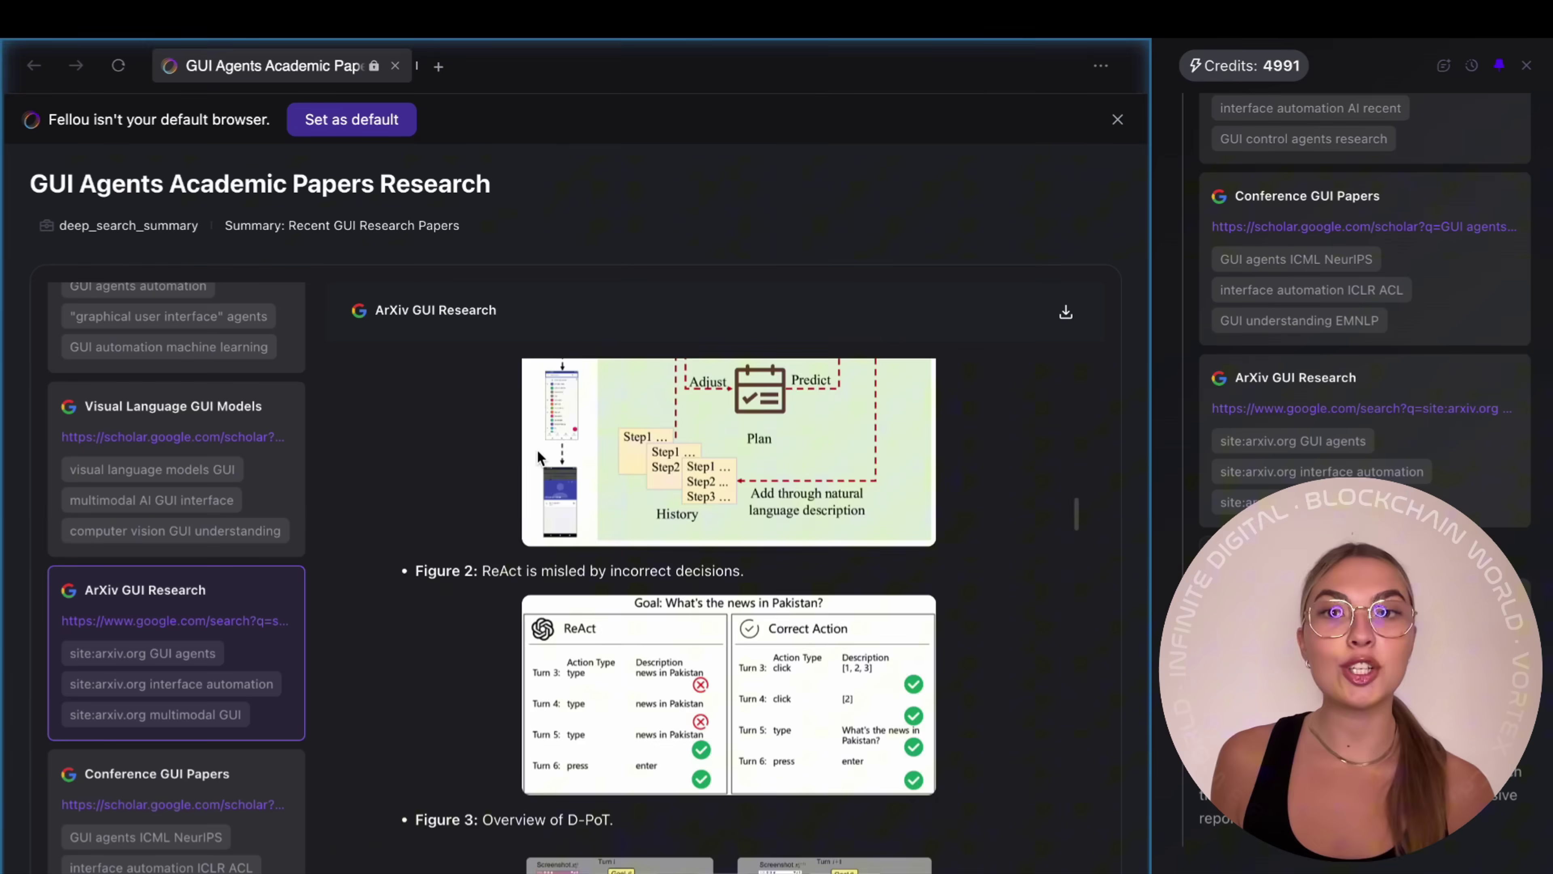
scroll(536, 449, down, 10)
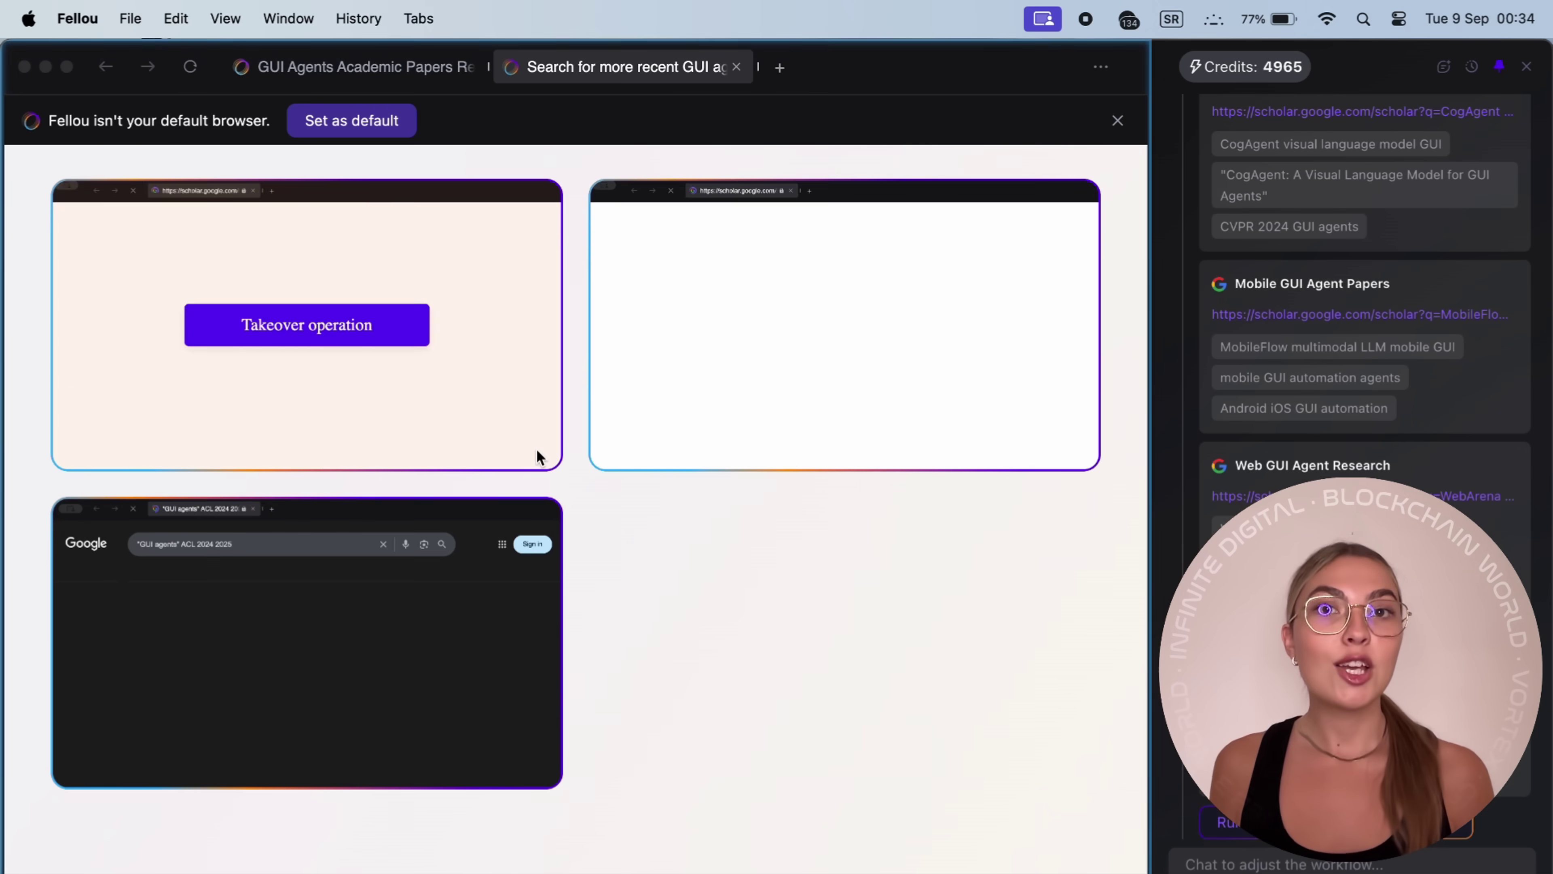
click(67, 66)
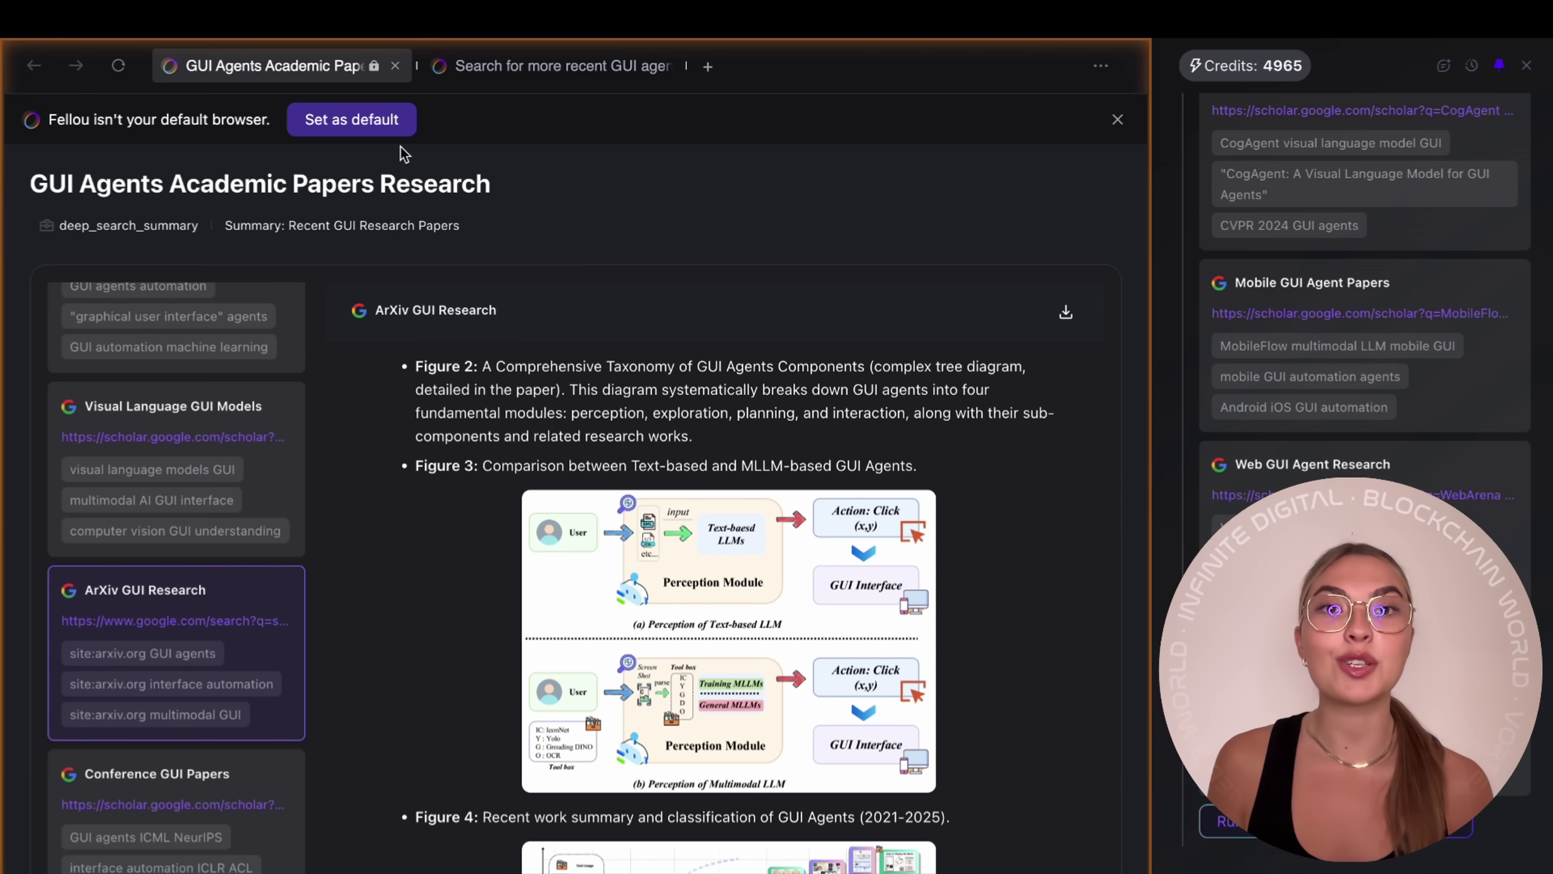
scroll(673, 550, down, 5)
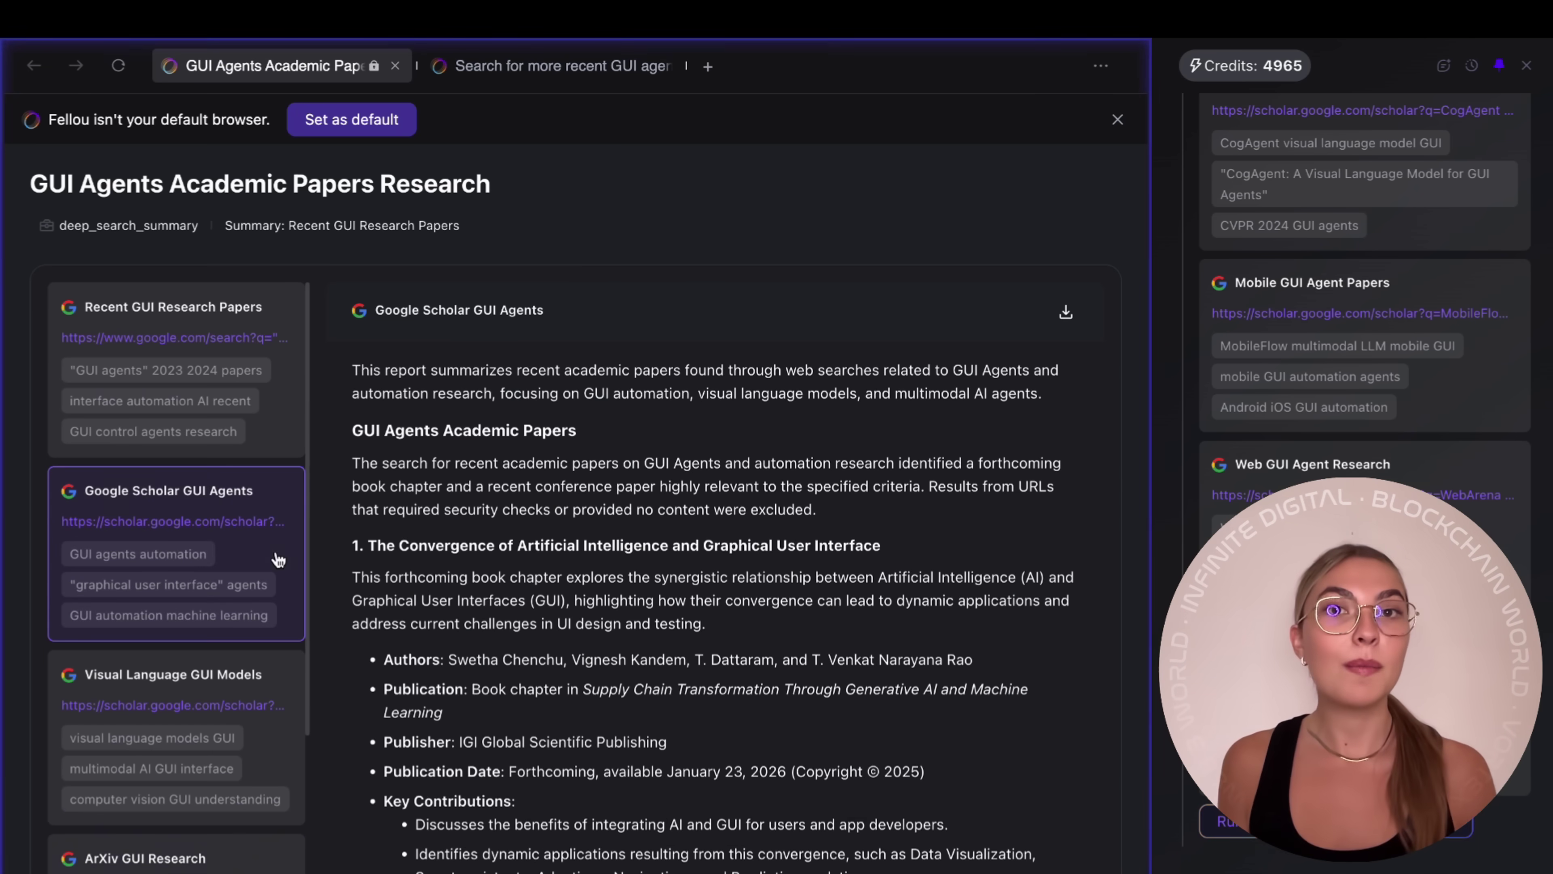
scroll(473, 595, down, 5)
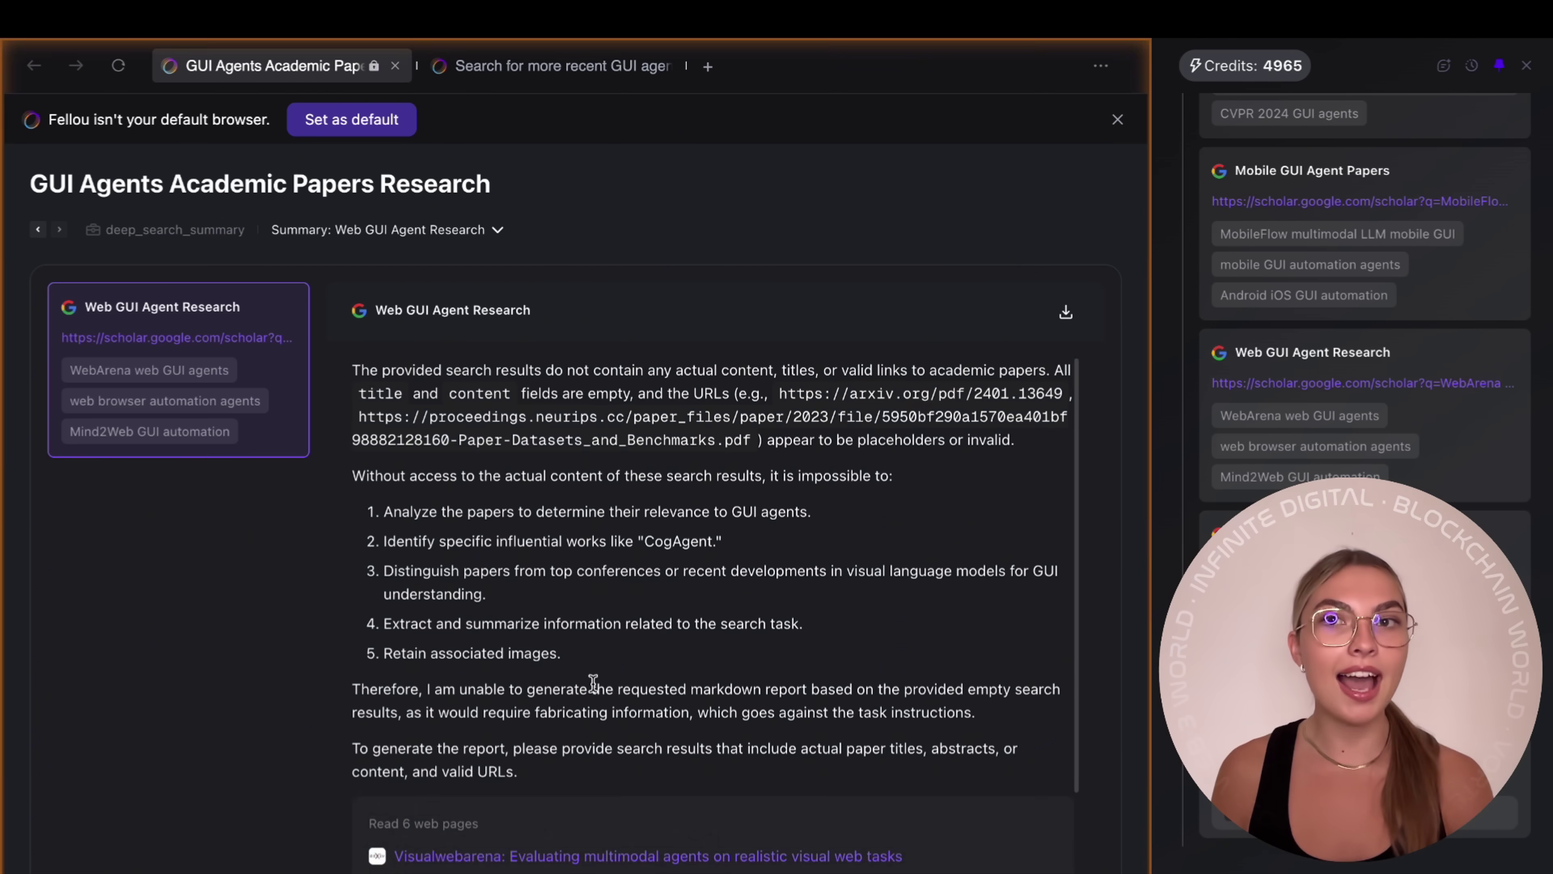
Show the Recent GUI Research Papers summary in the ongoing search and decline the accessory request
click(547, 67)
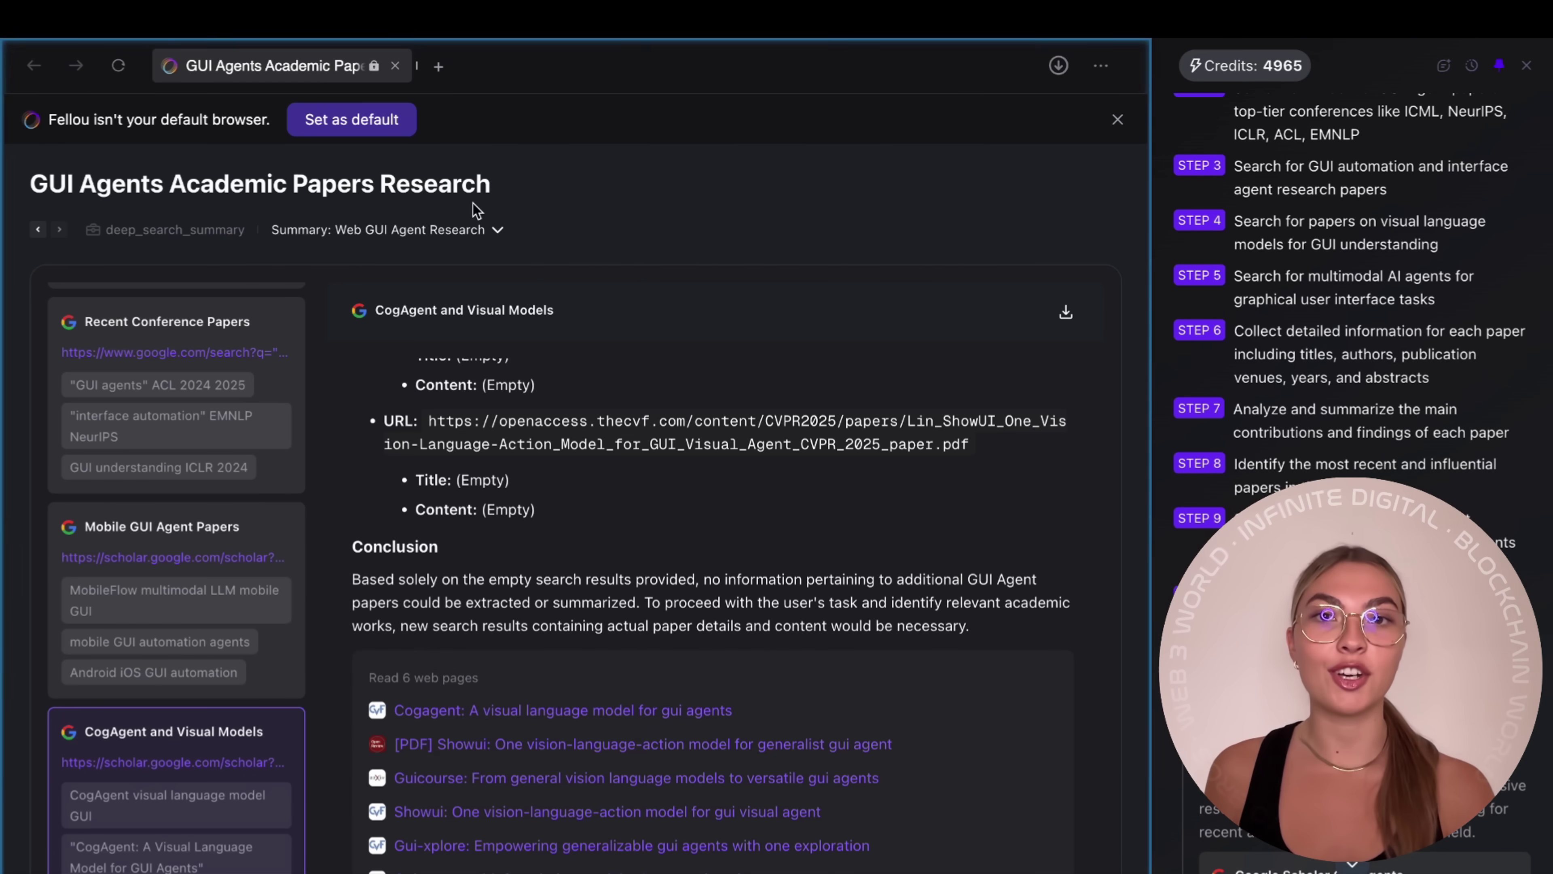
click(483, 230)
click(451, 305)
scroll(503, 462, down, 3)
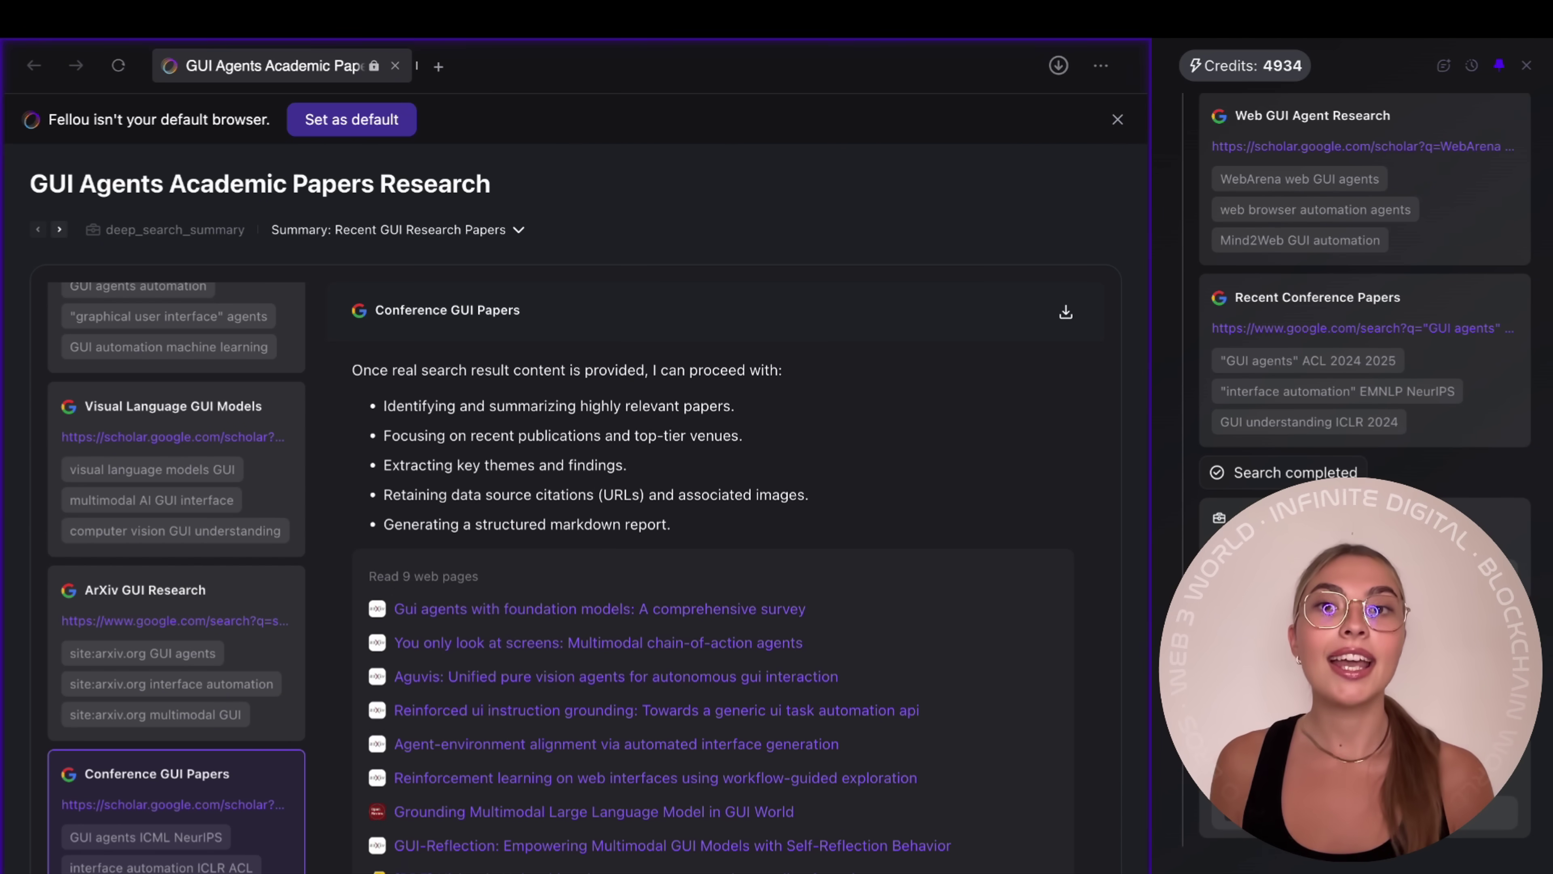
click(710, 365)
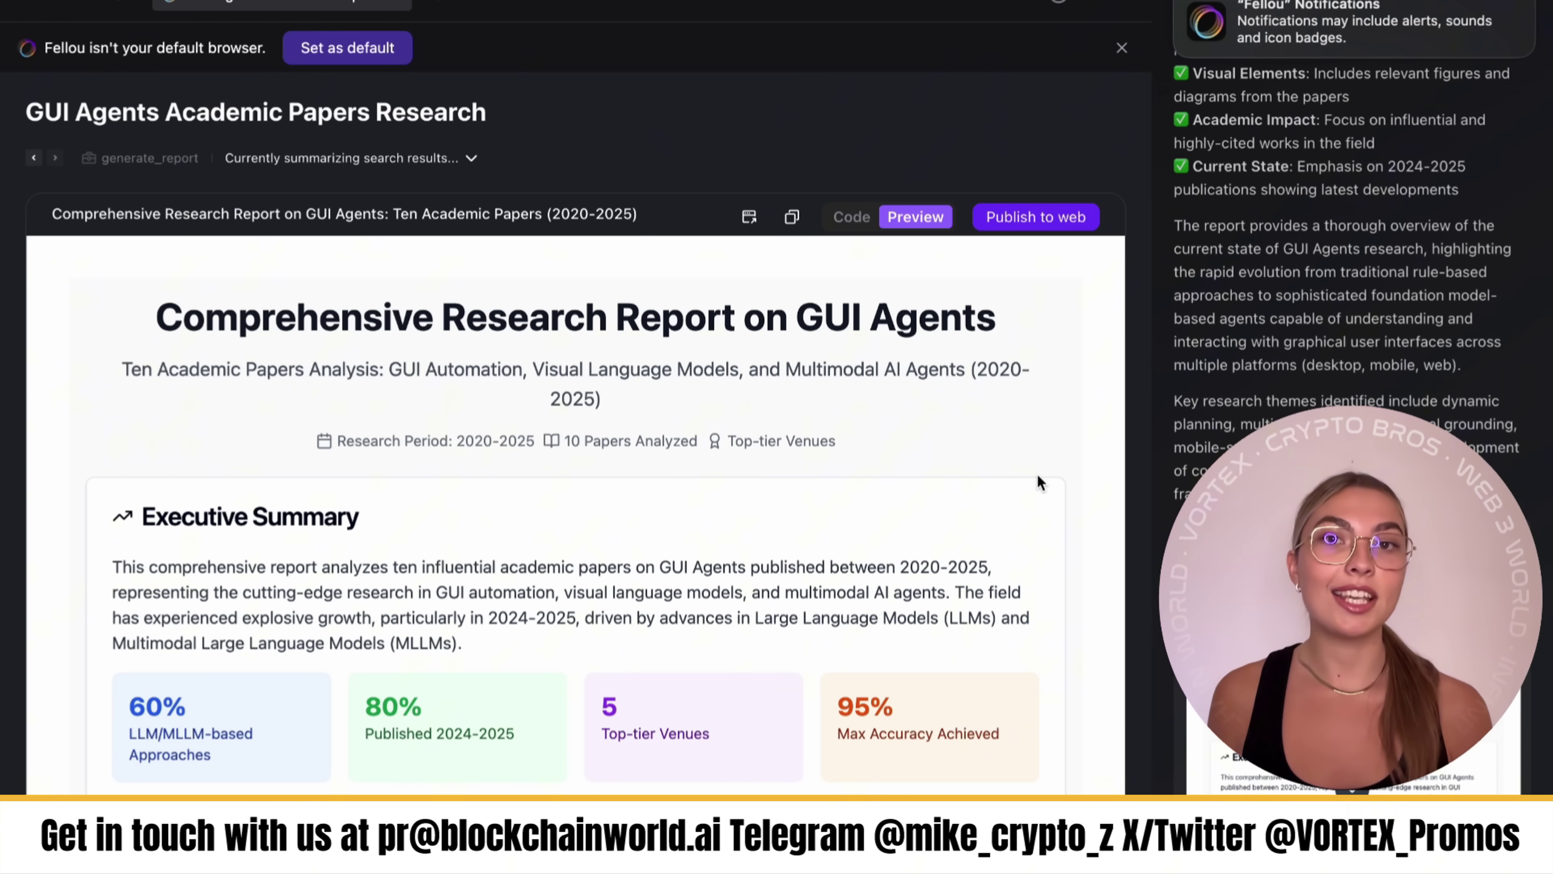
scroll(1038, 474, down, 15)
mouse_move(515, 538)
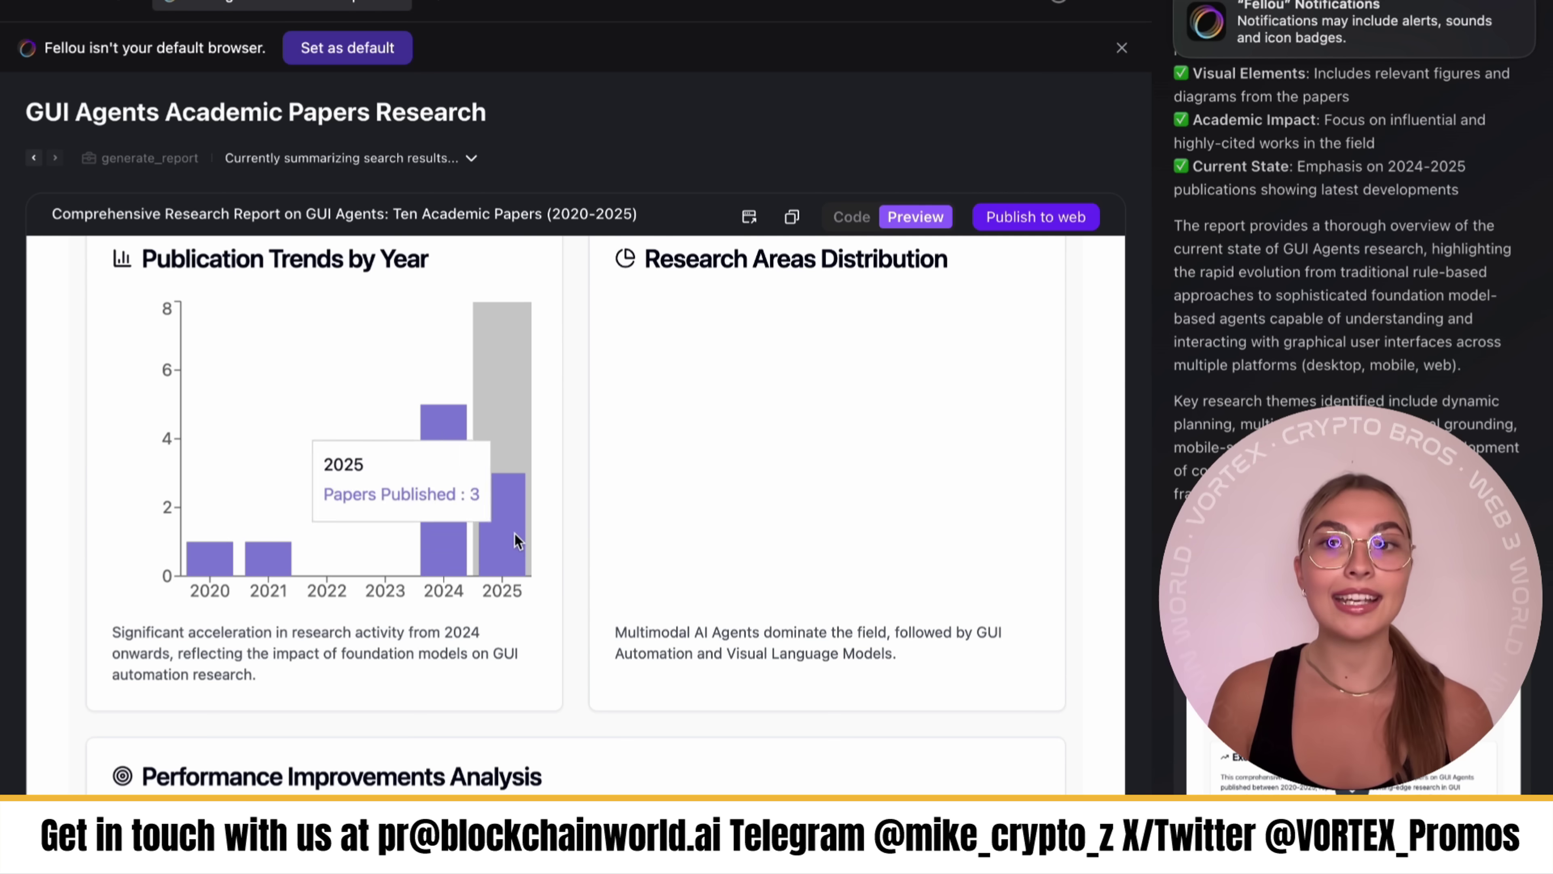
scroll(275, 538, down, 6)
mouse_move(793, 612)
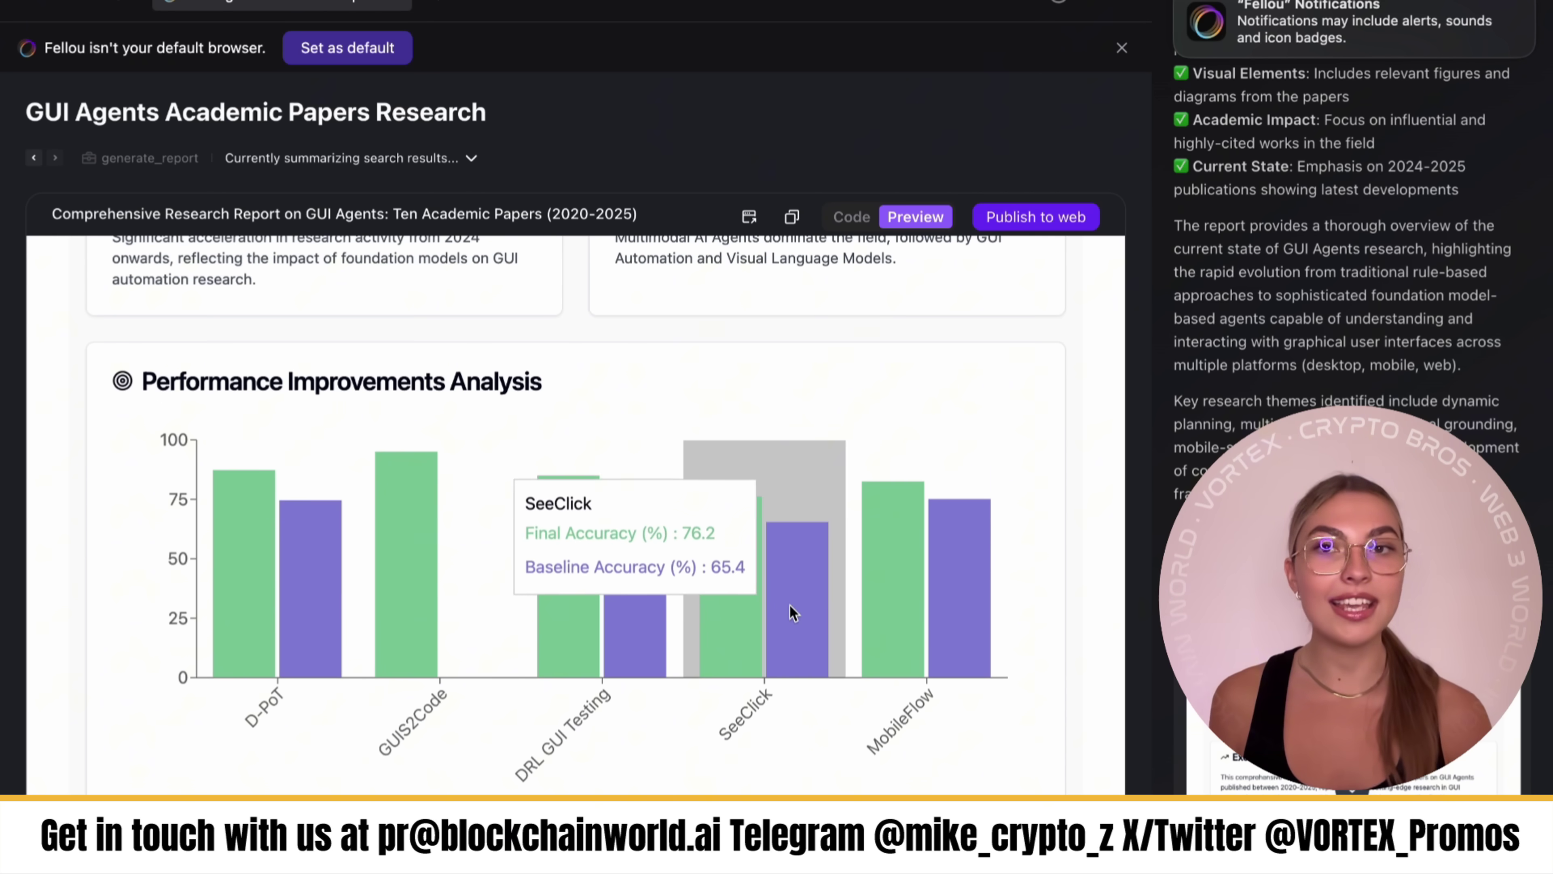
scroll(793, 612, down, 10)
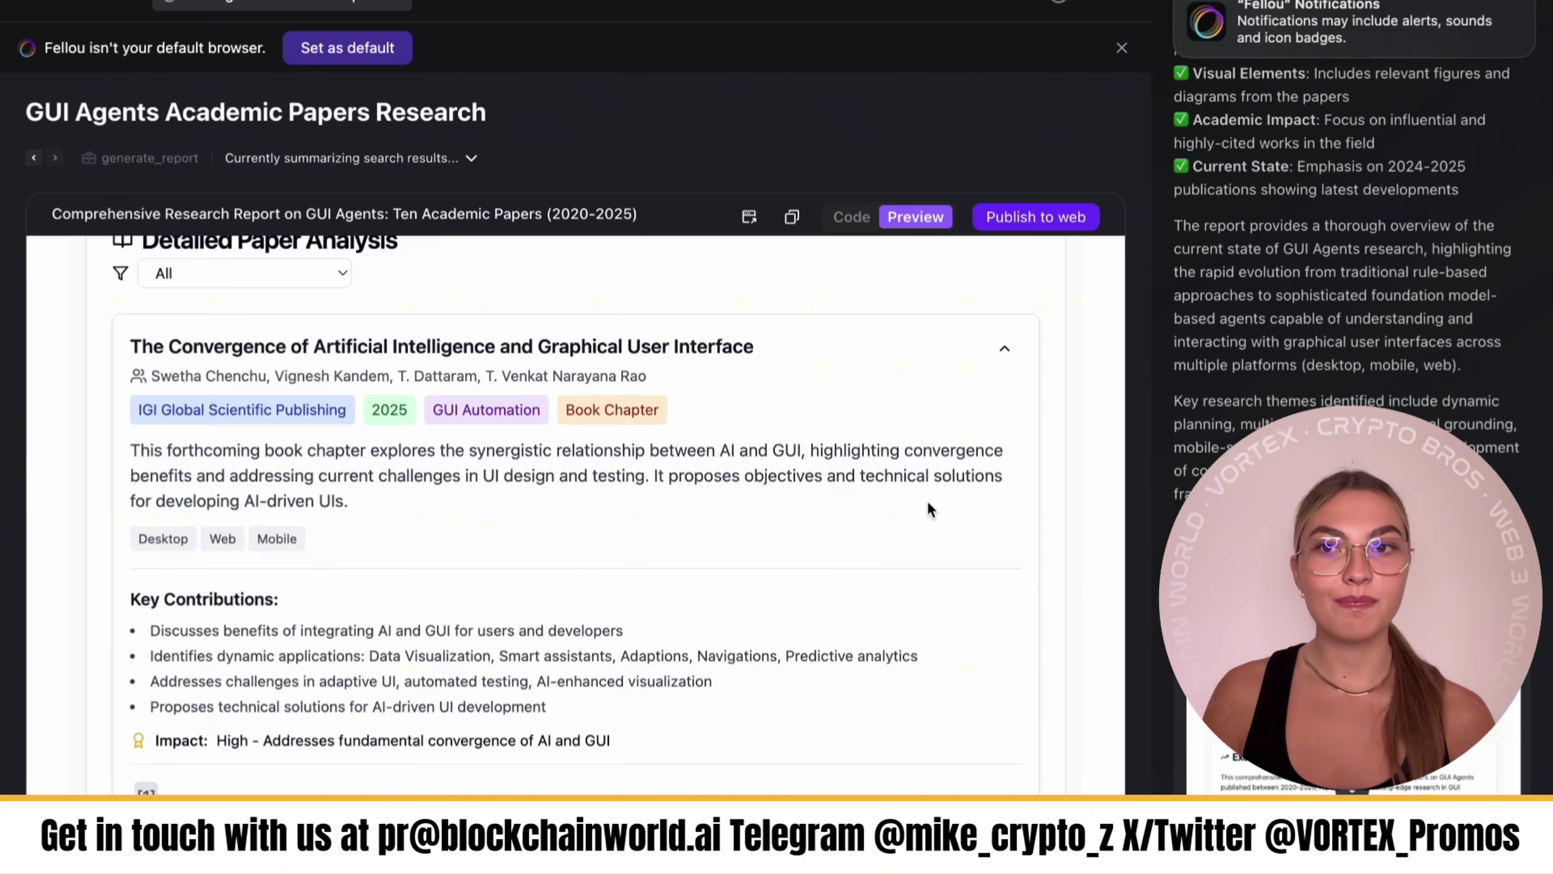
scroll(929, 510, down, 9)
click(1005, 335)
scroll(609, 468, down, 1)
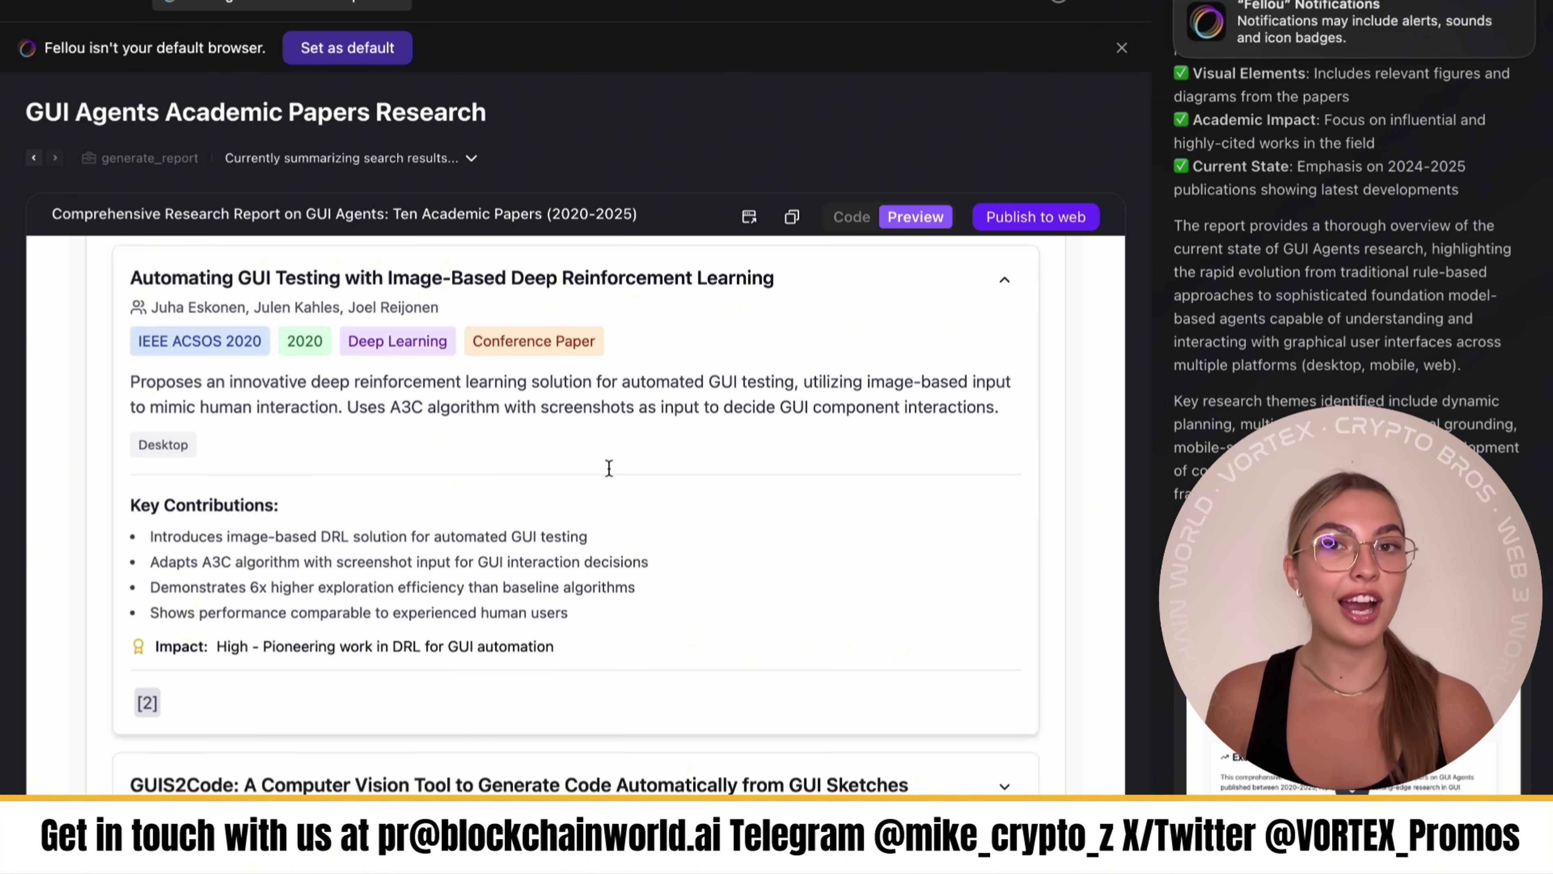
scroll(609, 468, down, 15)
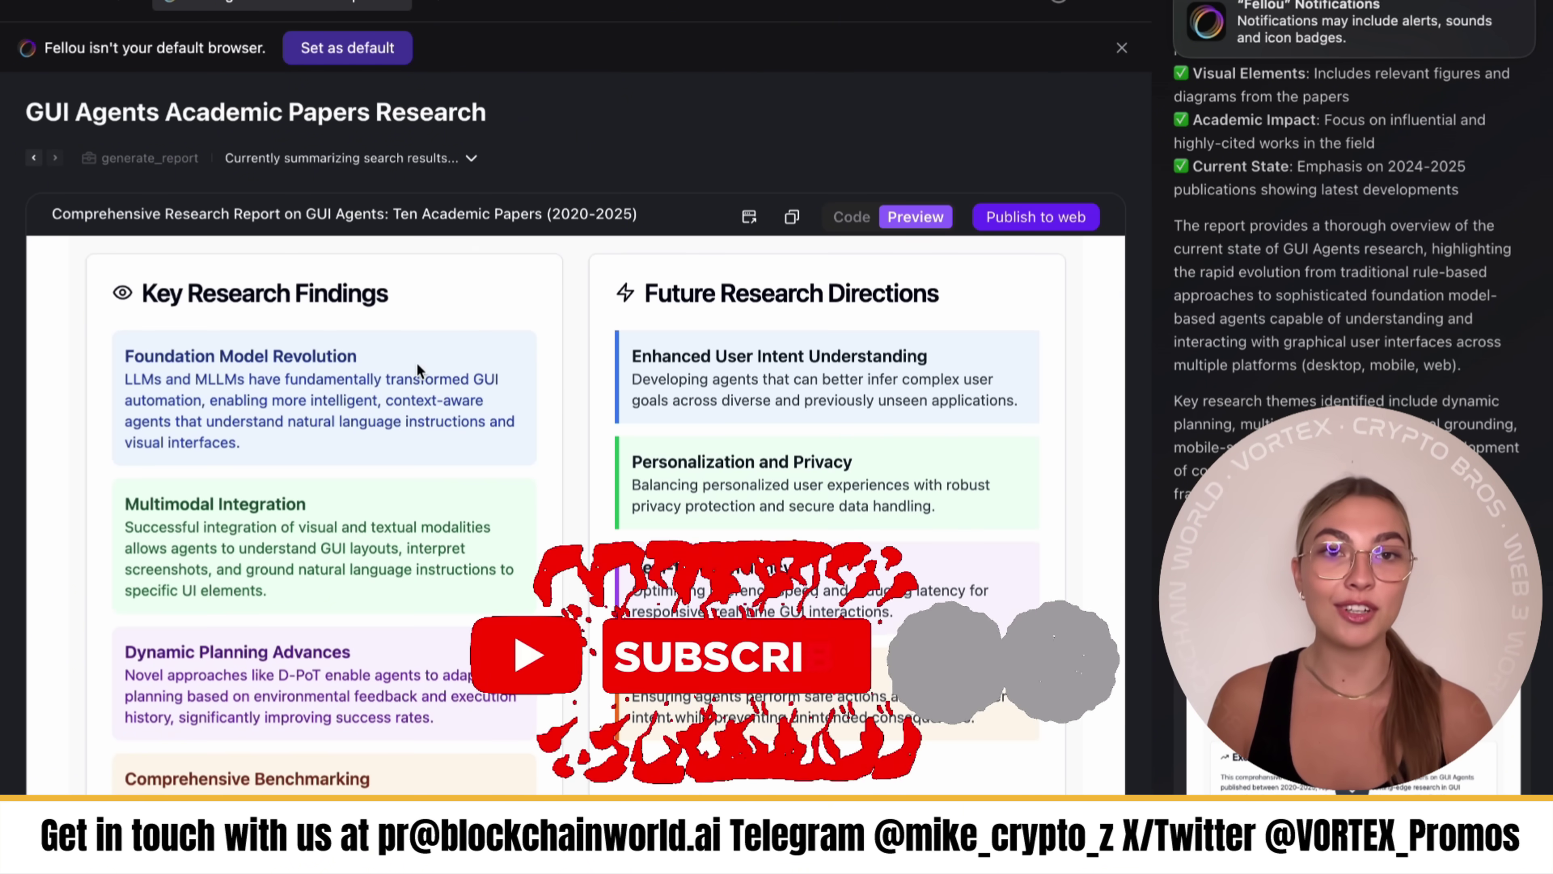
scroll(536, 490, down, 12)
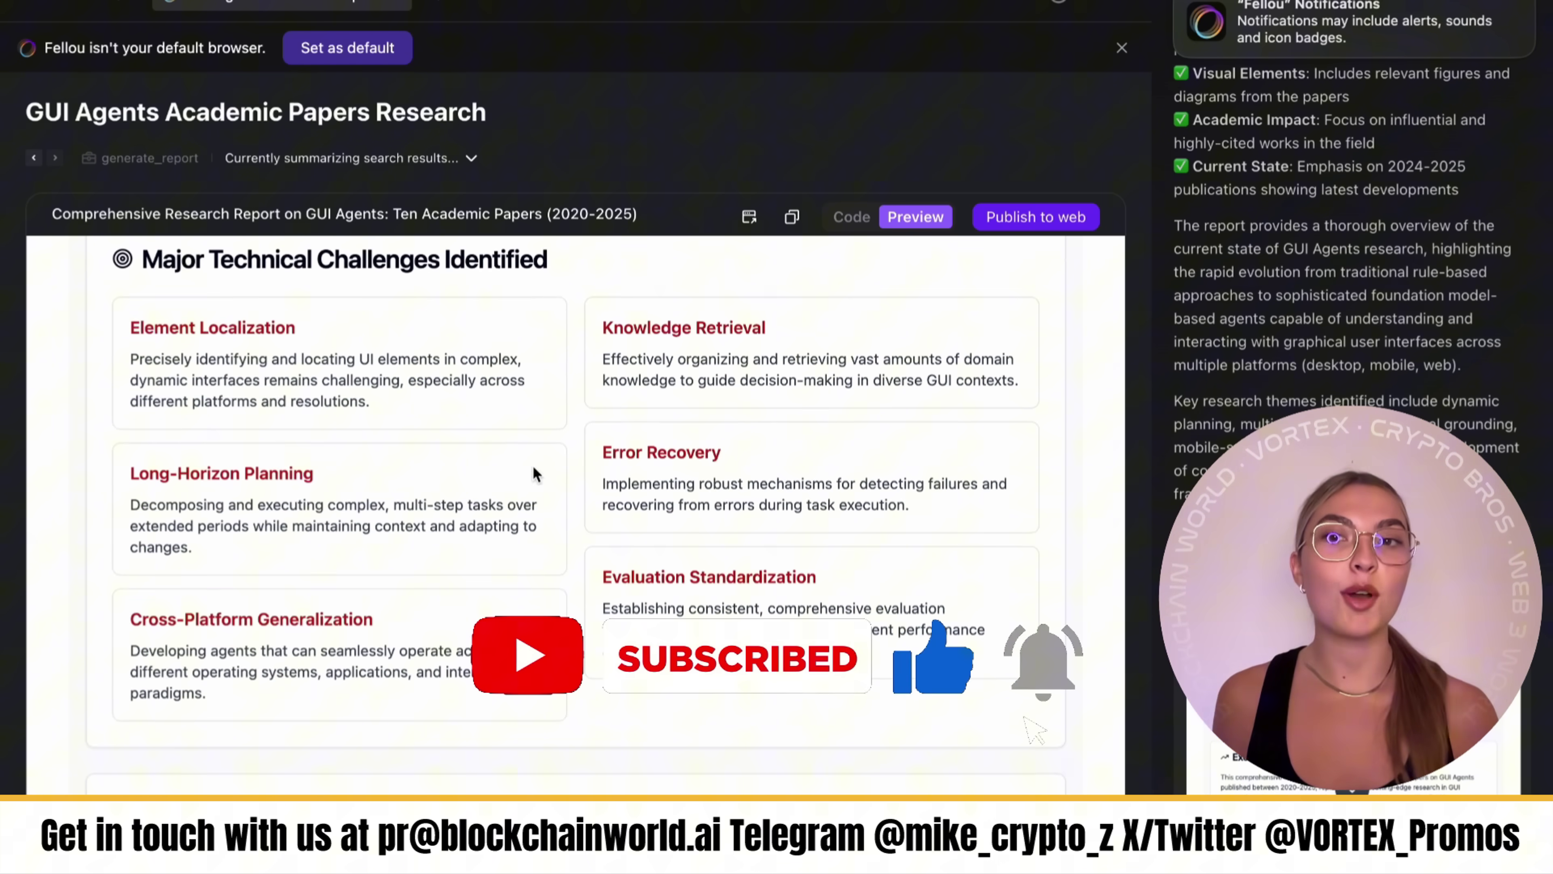
scroll(535, 475, down, 12)
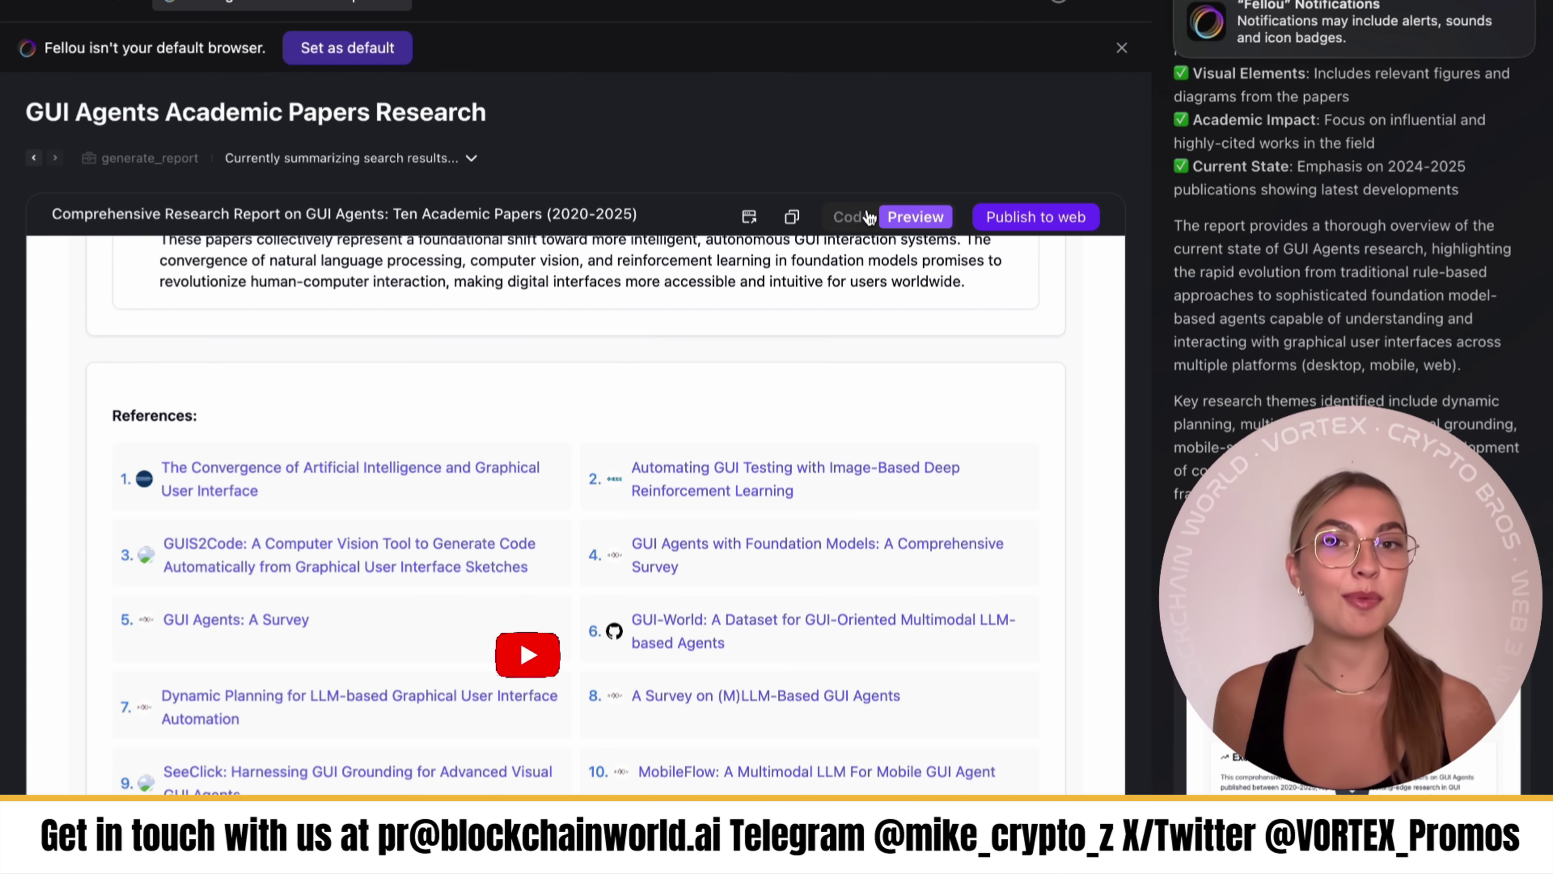
click(869, 217)
scroll(738, 510, down, 10)
click(915, 217)
click(1036, 217)
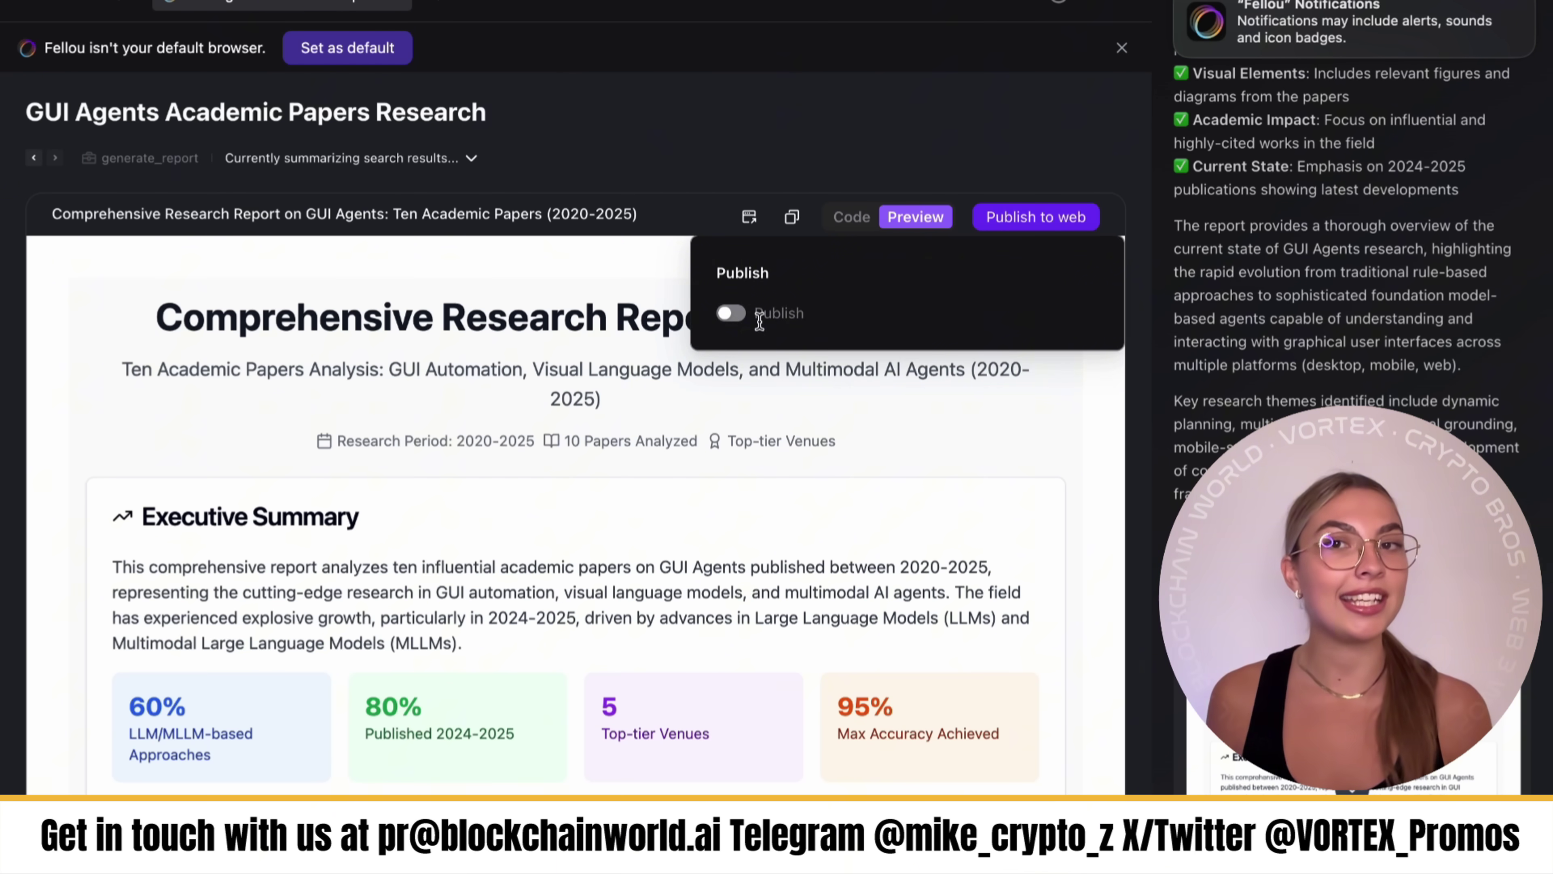
click(399, 157)
click(192, 339)
scroll(1248, 242, down, 3)
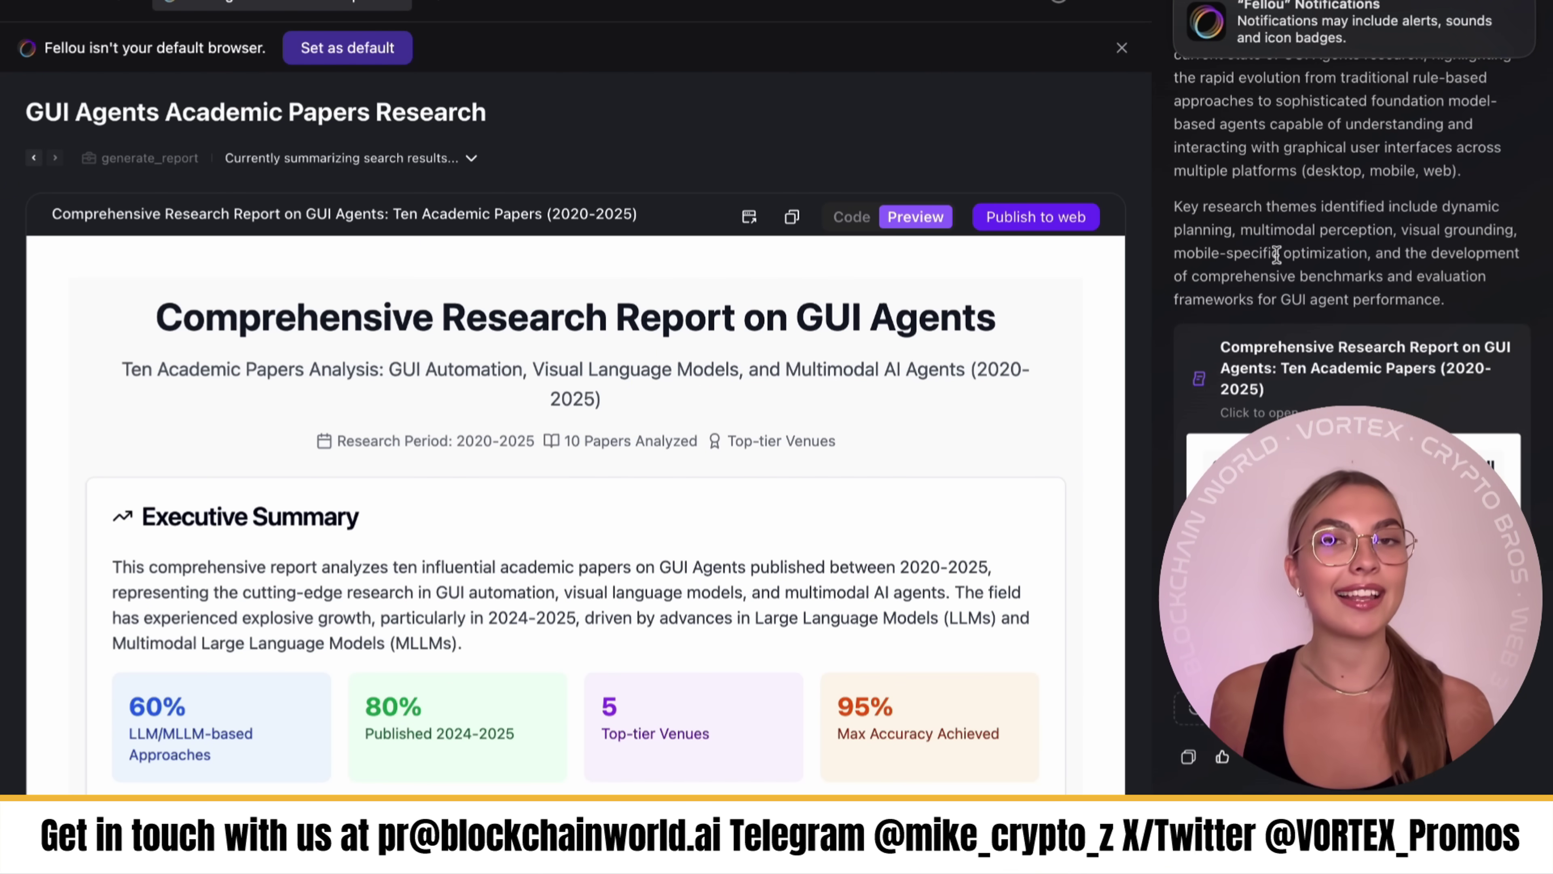